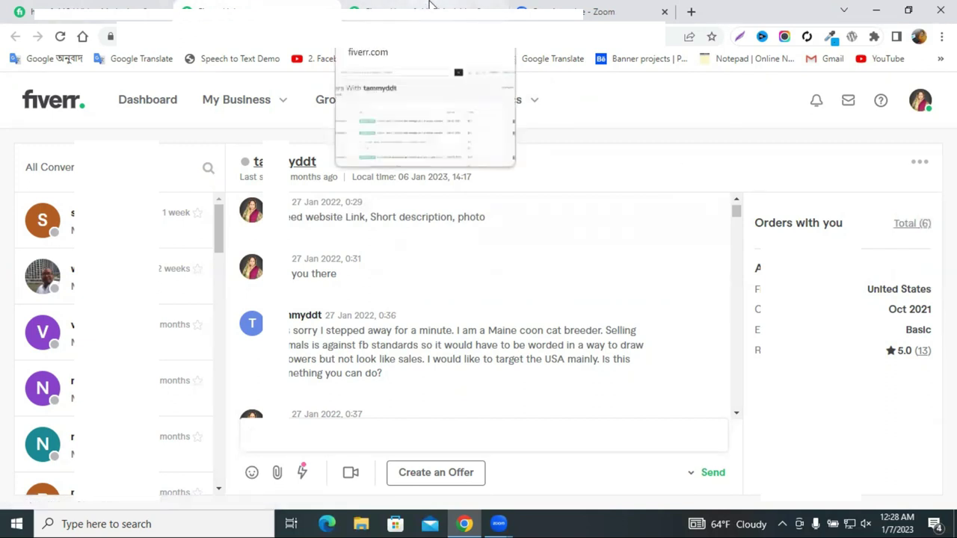
# Switch to the page listing all orders with this buyer and reload it.
pyautogui.click(430, 6)
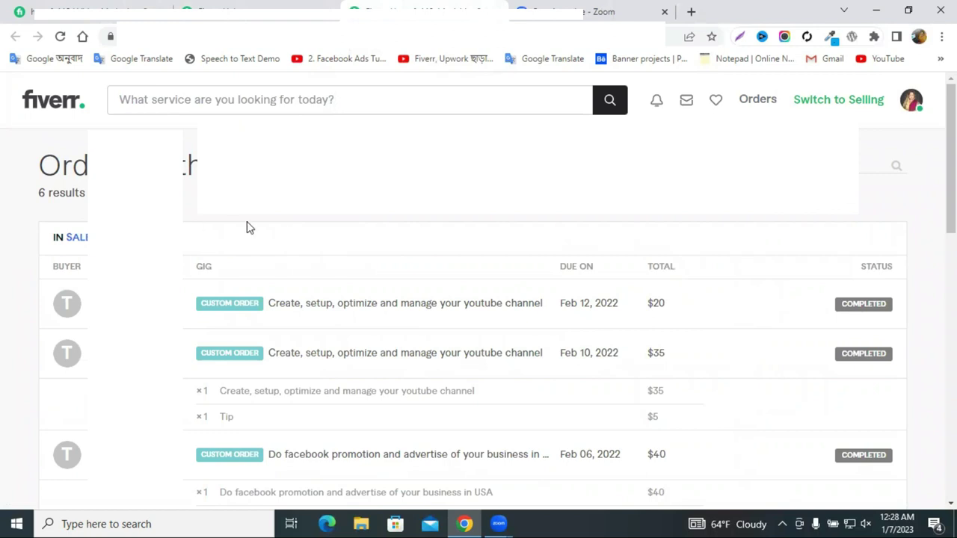
pyautogui.rightClick(460, 234)
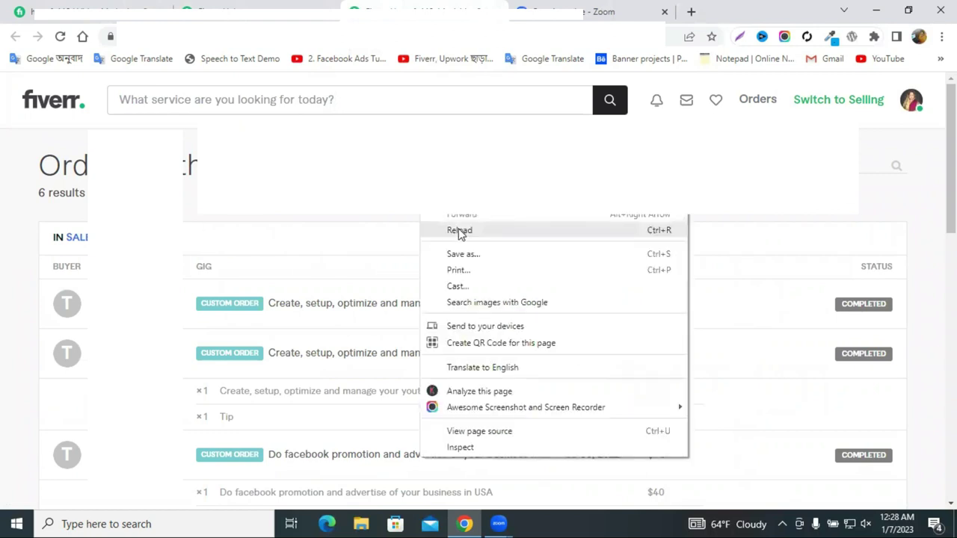
pyautogui.click(460, 231)
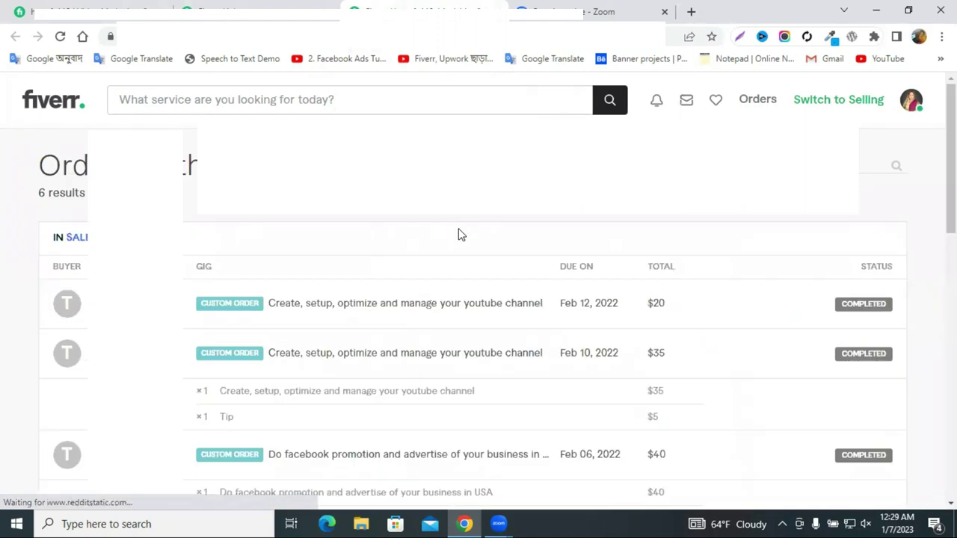
# Examine the buyer's order list, checking the number of results, the gigs ordered, each order's total and the tips.
pyautogui.scroll(-2, 247, 299)
pyautogui.scroll(2, 43, 237)
pyautogui.moveTo(38, 193); pyautogui.dragTo(87, 193)
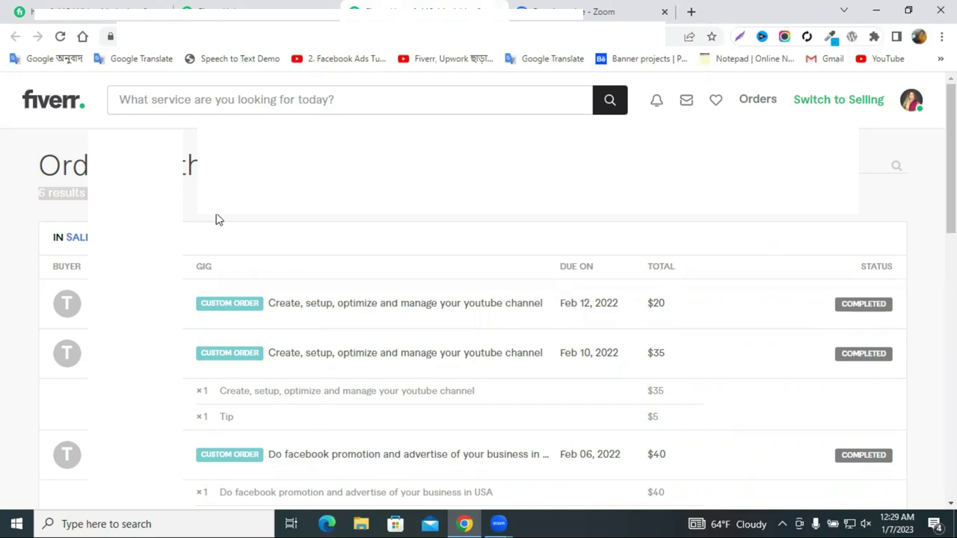
pyautogui.scroll(-4, 218, 219)
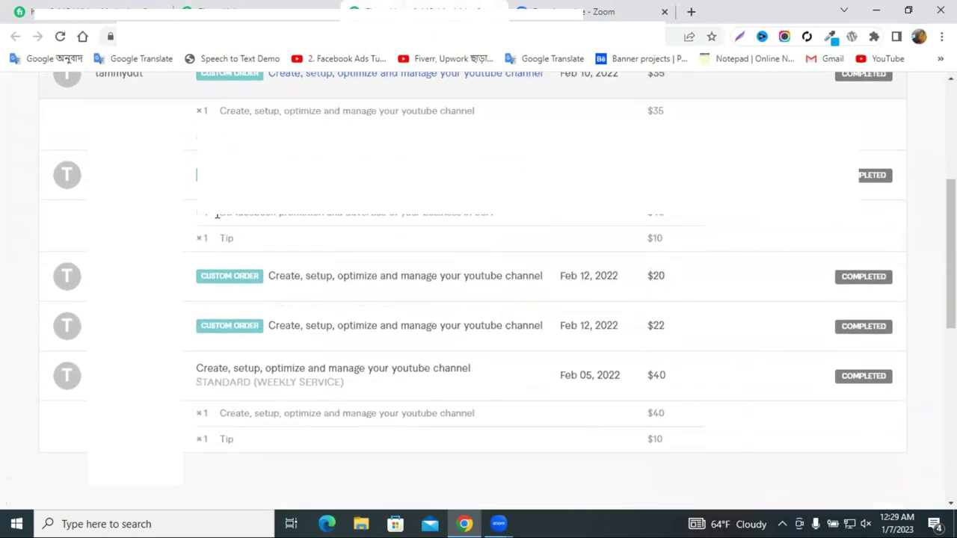
pyautogui.scroll(-2, 216, 215)
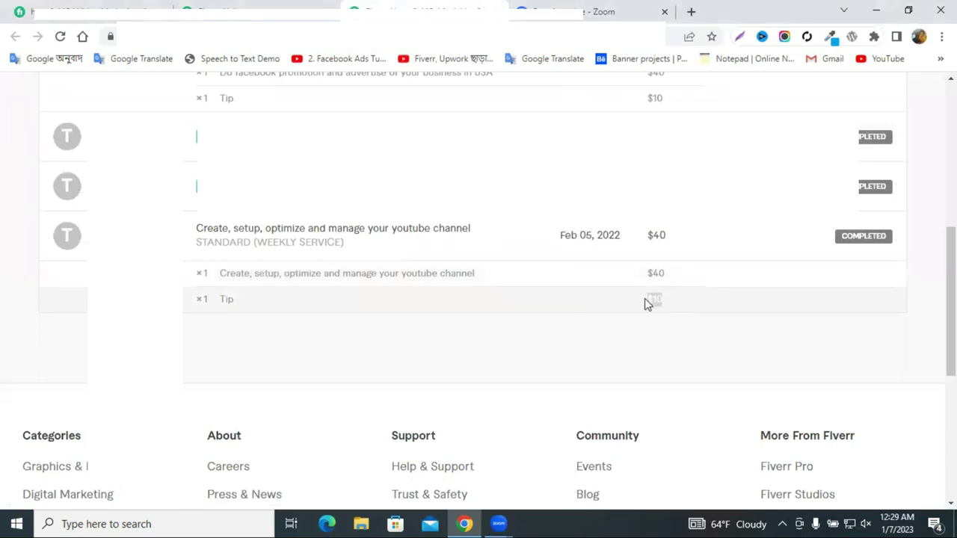
pyautogui.scroll(1, 645, 298)
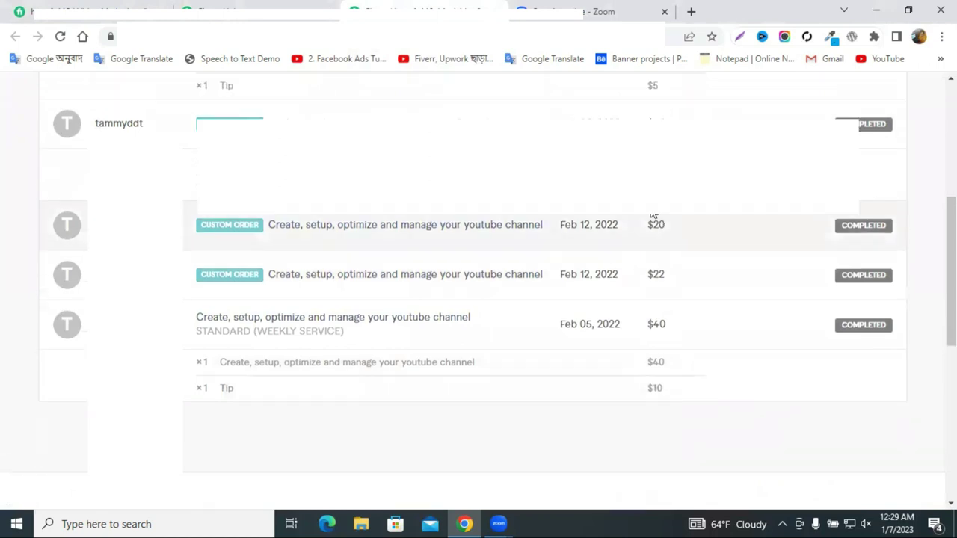
pyautogui.scroll(2, 673, 281)
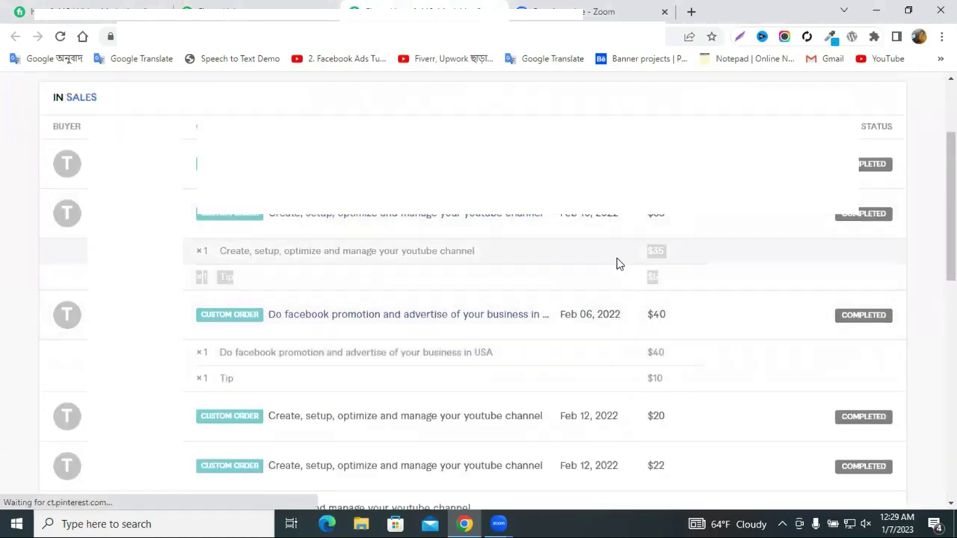
pyautogui.moveTo(675, 370); pyautogui.dragTo(599, 204)
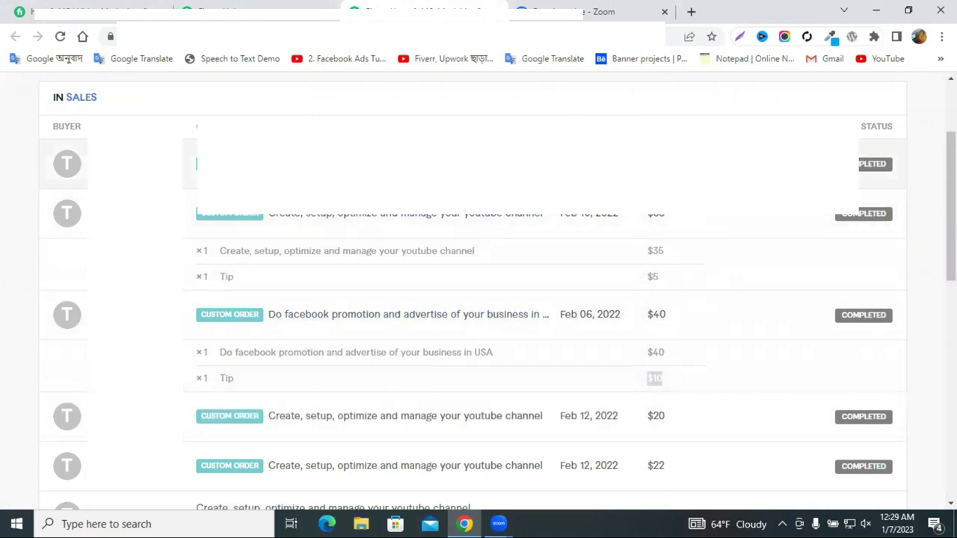
pyautogui.scroll(-2, 497, 292)
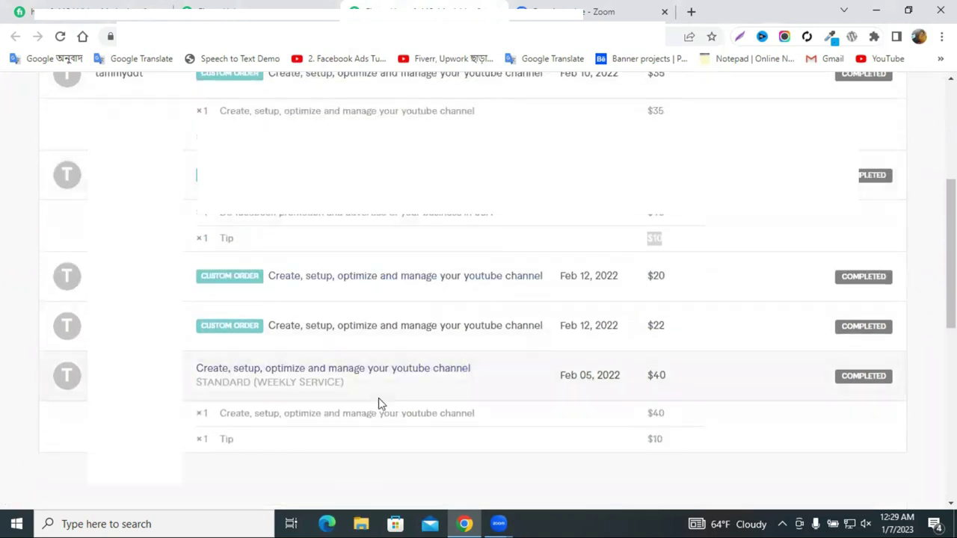
pyautogui.click(270, 493)
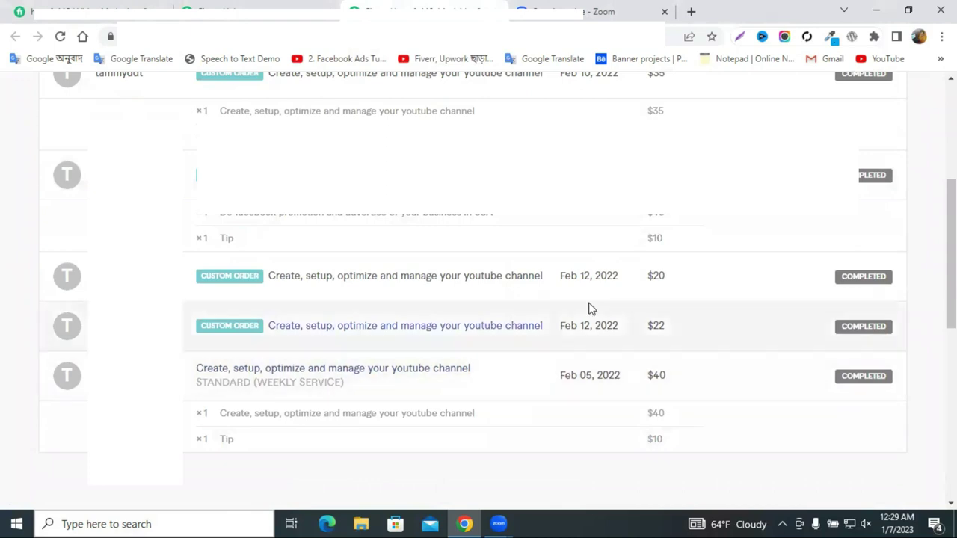
pyautogui.scroll(2, 589, 306)
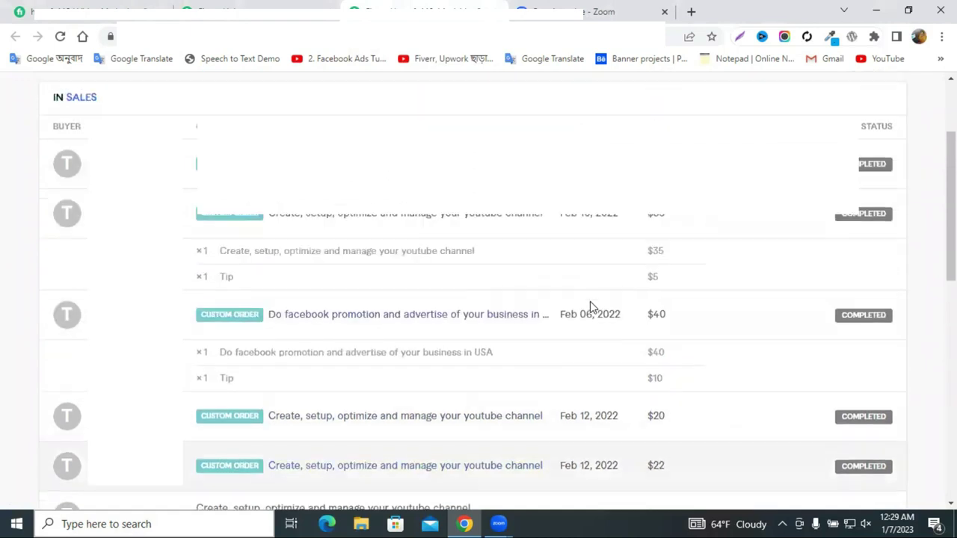
pyautogui.scroll(2, 590, 300)
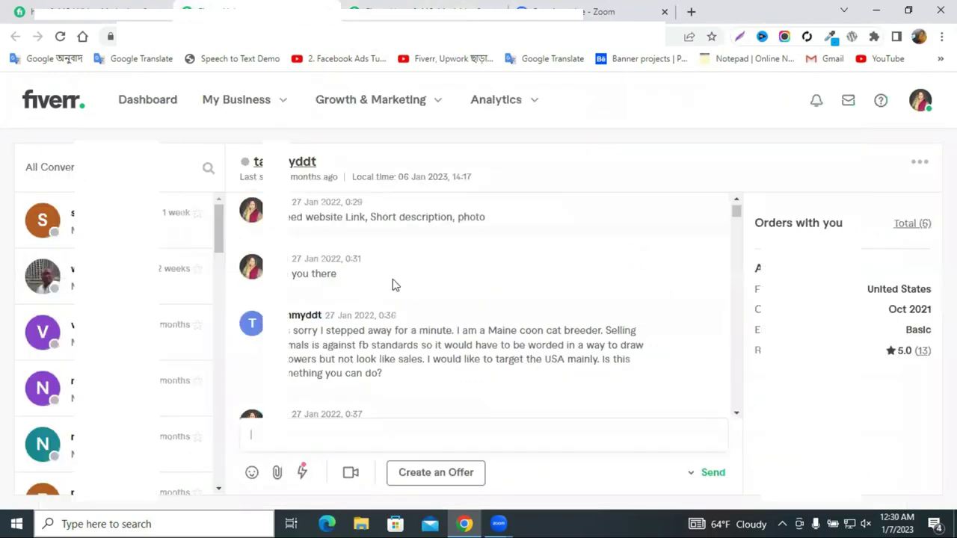
# Return to the buyer conversation and read its opening messages about getting started and the materials requested by the seller.
pyautogui.scroll(3, 395, 285)
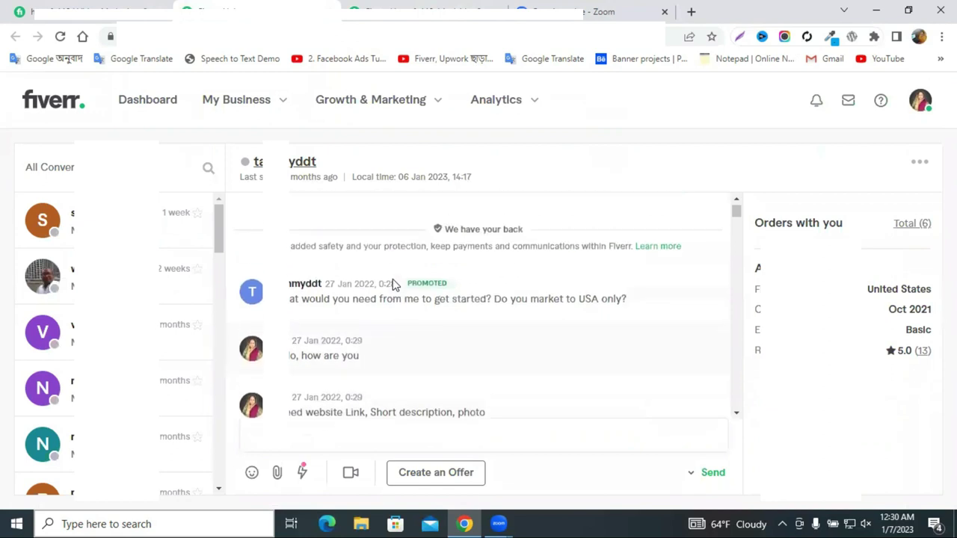
pyautogui.scroll(-1, 395, 285)
pyautogui.moveTo(415, 229)
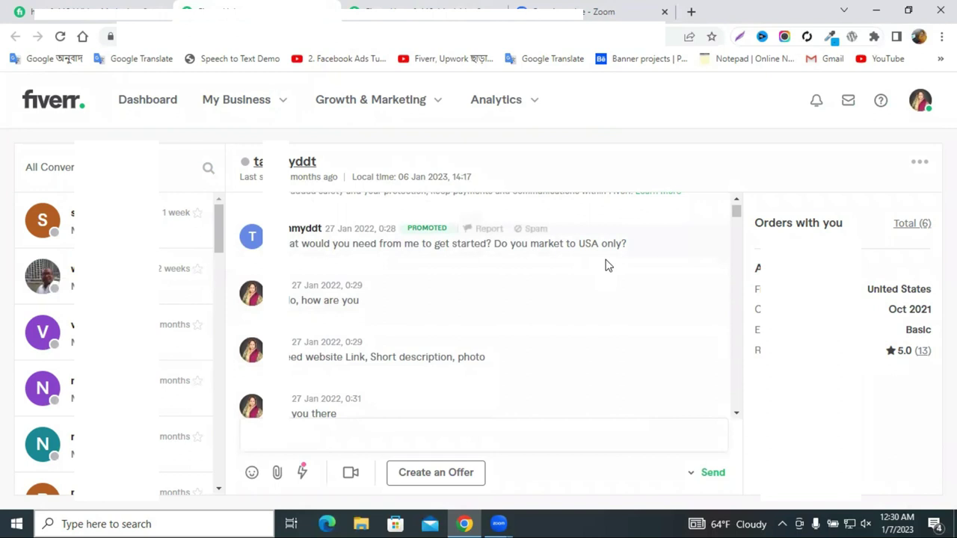
pyautogui.scroll(-1, 607, 265)
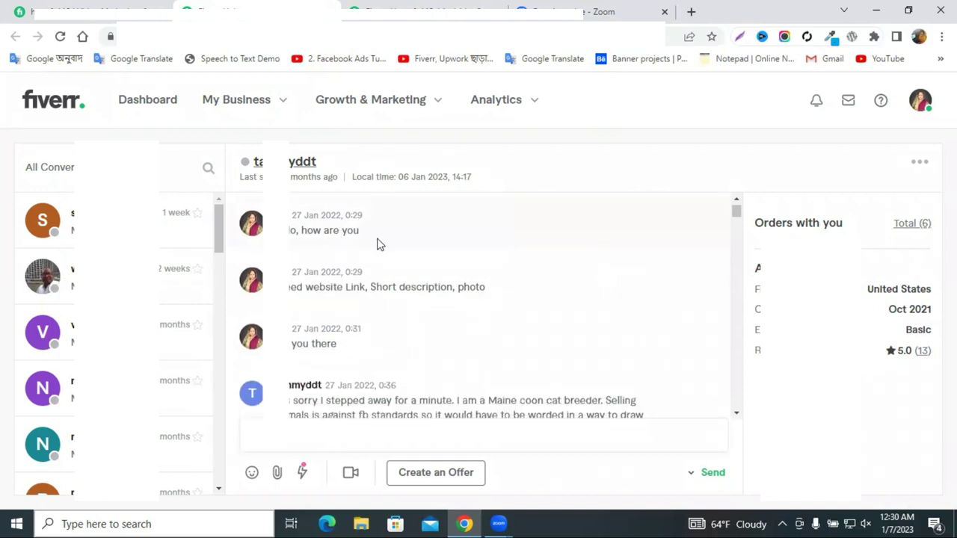
pyautogui.scroll(1, 382, 247)
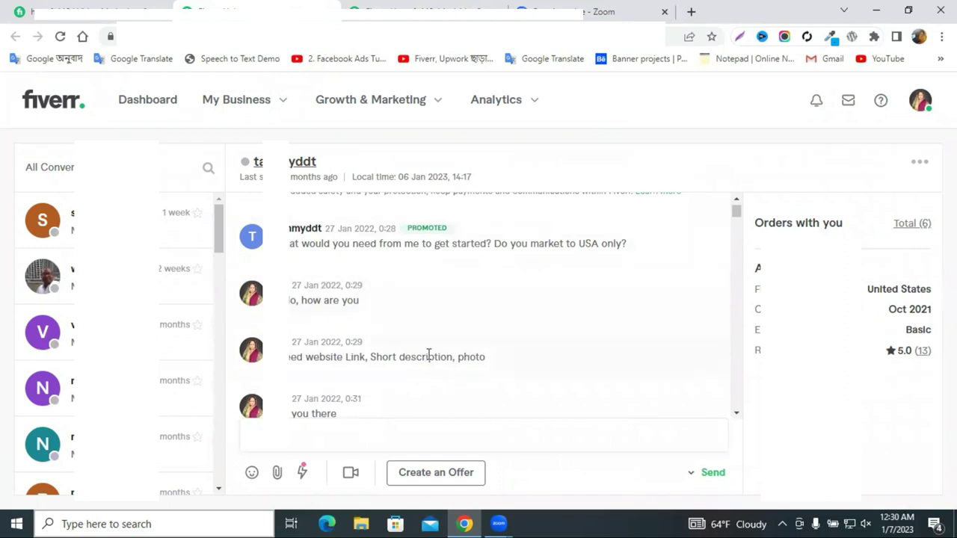
pyautogui.scroll(-1, 438, 380)
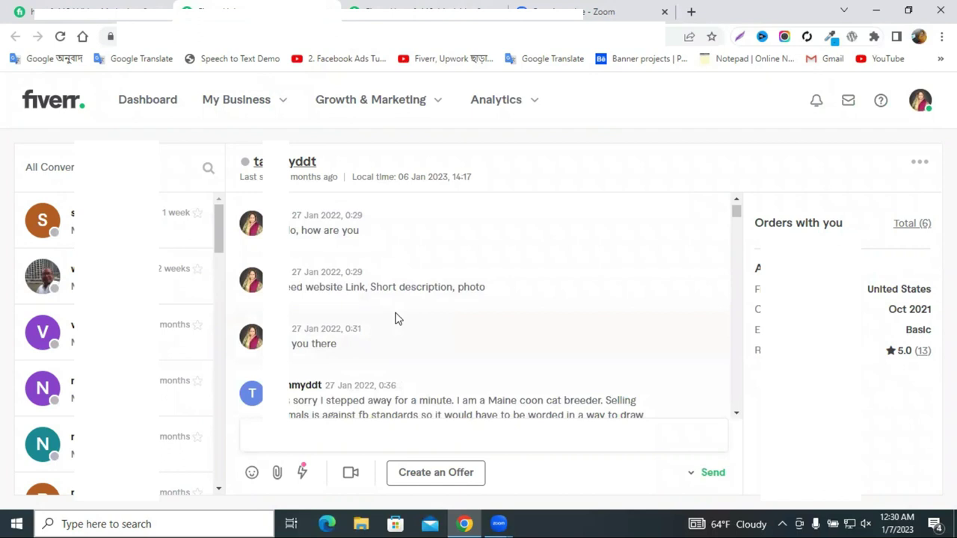
pyautogui.scroll(-2, 396, 319)
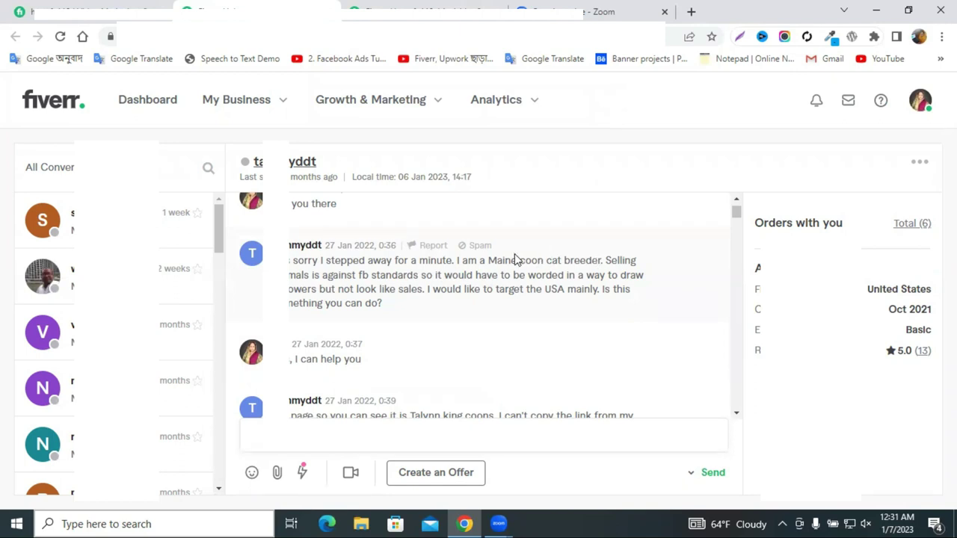
# Highlight the words "Maine coon cat" in the buyer's message describing their business, and clear the highlight.
pyautogui.moveTo(488, 261); pyautogui.dragTo(560, 261)
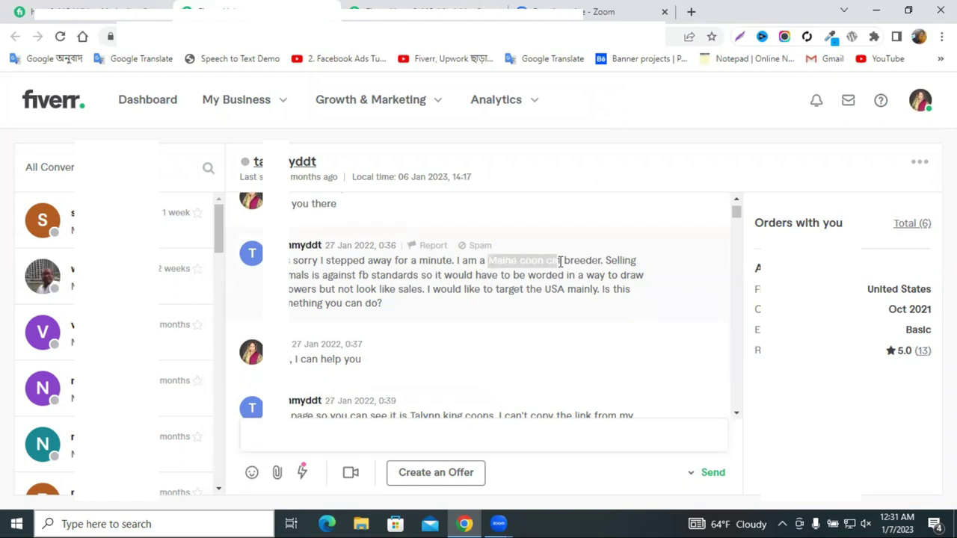
pyautogui.click(517, 259)
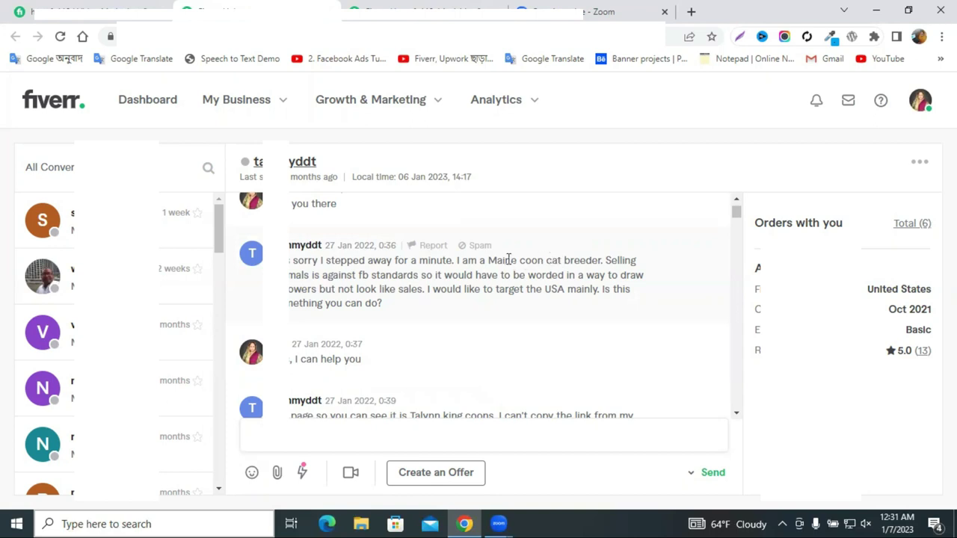
pyautogui.moveTo(495, 261); pyautogui.dragTo(563, 261)
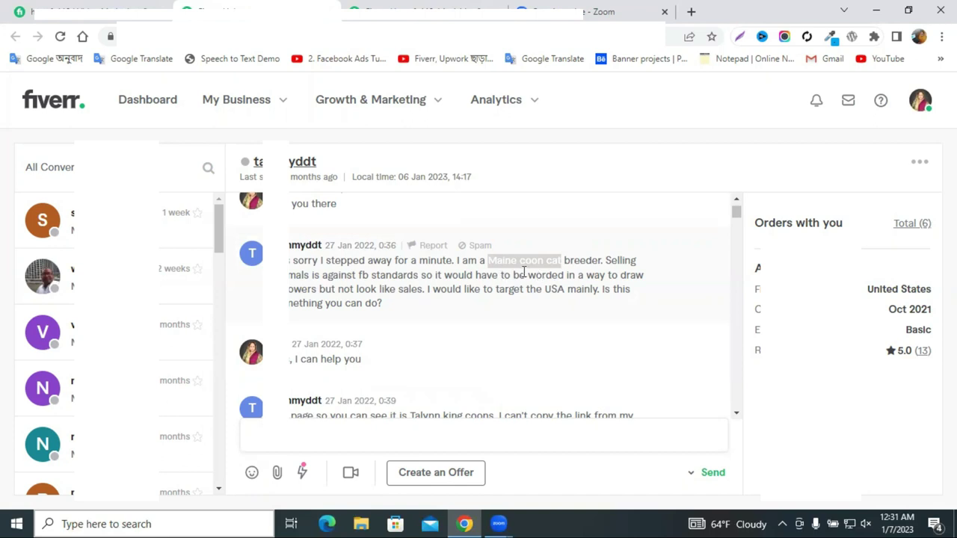
pyautogui.click(487, 321)
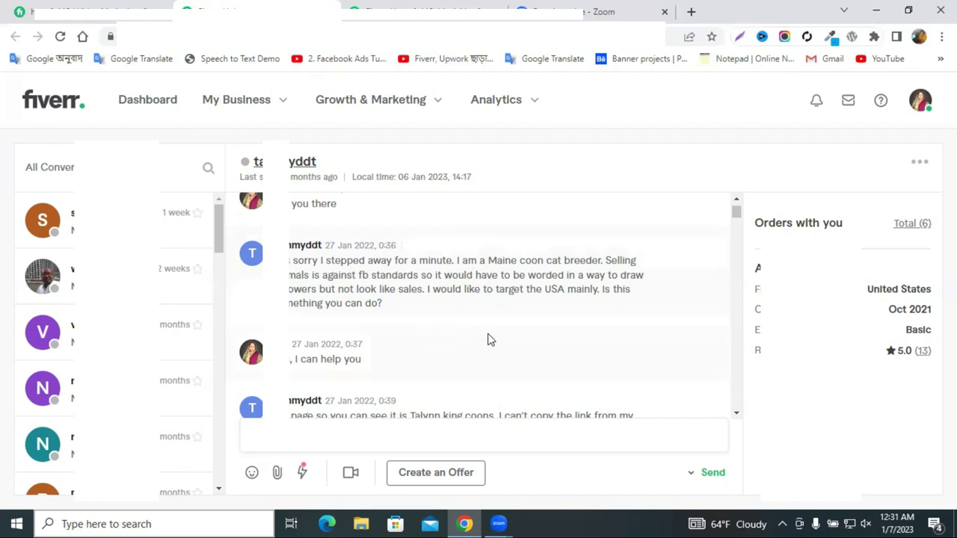
# Read the following messages about the buyer's page and the offer of commenting marketing in cat groups.
pyautogui.scroll(-1, 483, 320)
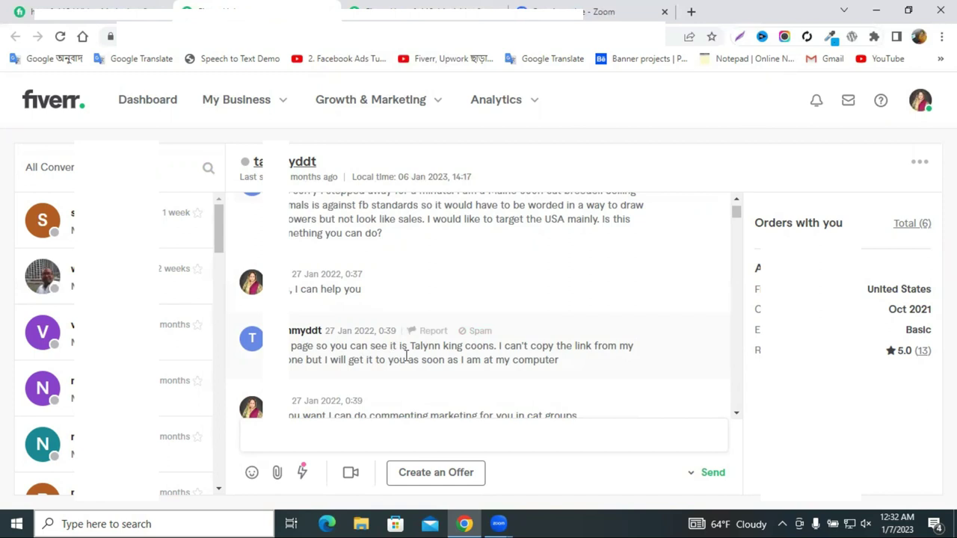
pyautogui.scroll(-1, 598, 345)
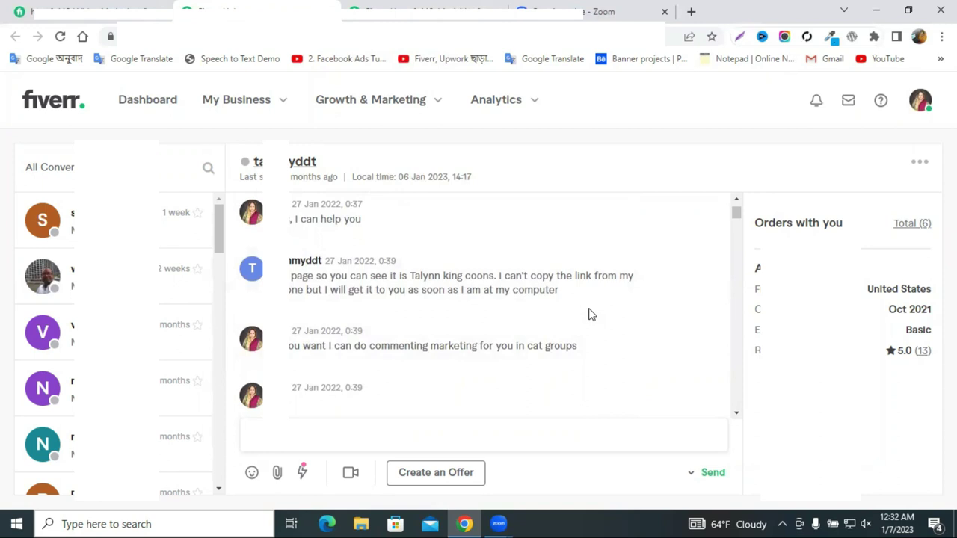
pyautogui.scroll(-1, 589, 314)
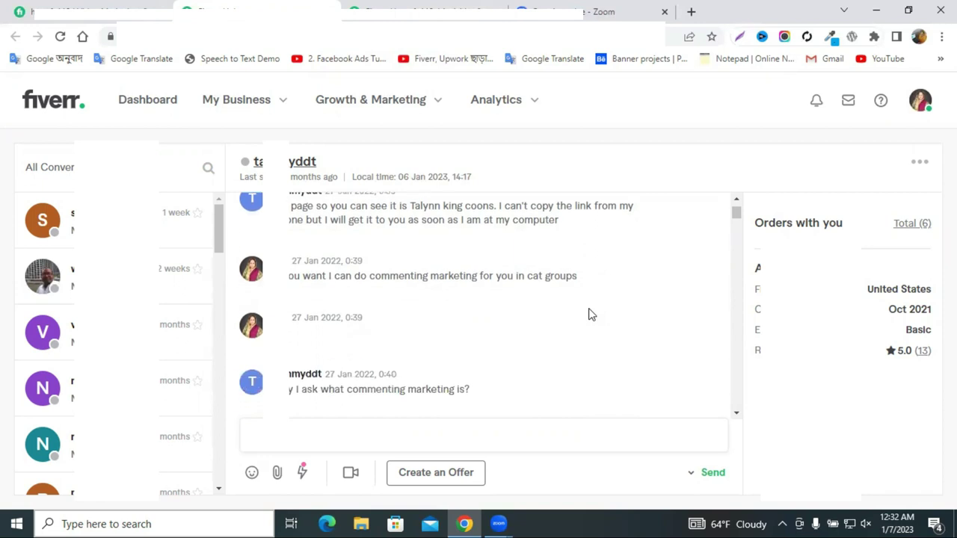
pyautogui.scroll(1, 588, 314)
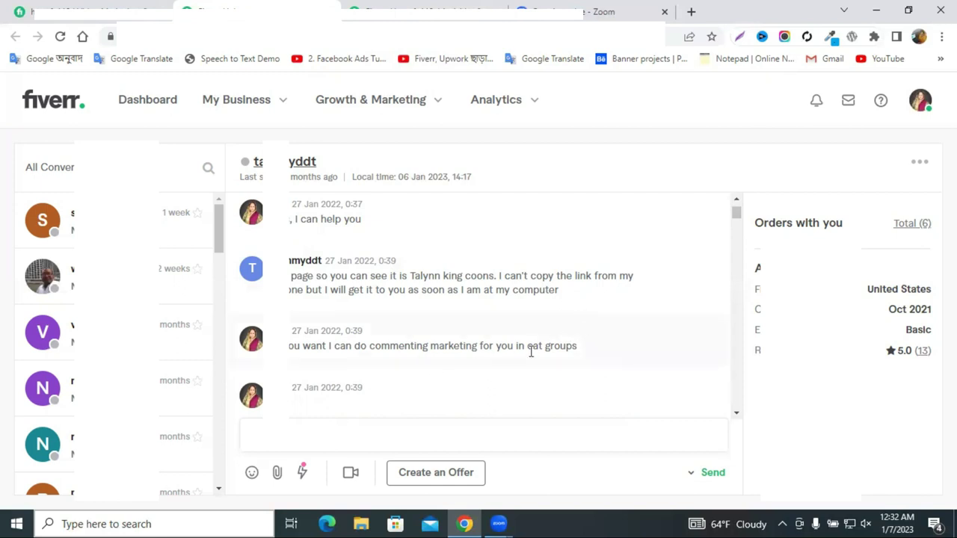
pyautogui.scroll(-1, 530, 352)
pyautogui.scroll(-1, 442, 289)
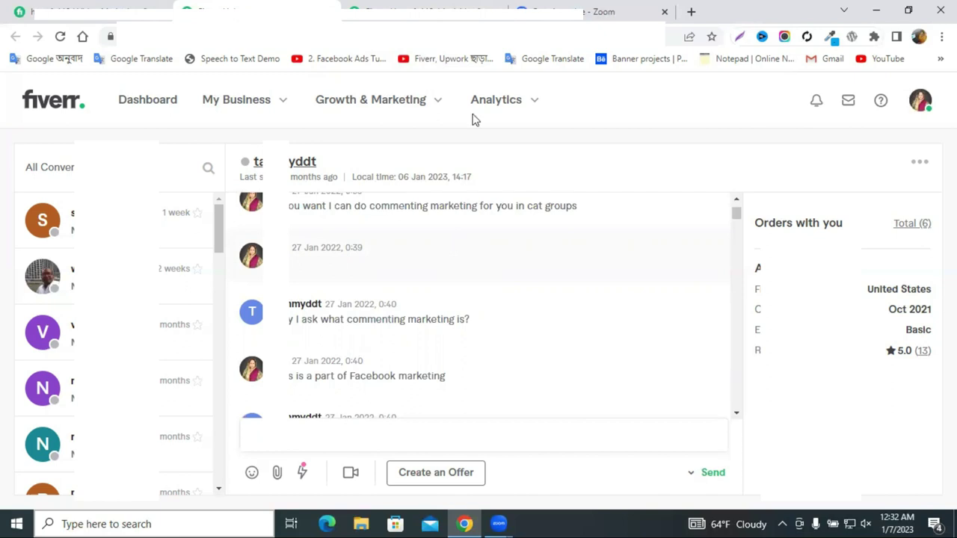
# Close the Zoom browser page and return to the buyer conversation.
pyautogui.click(609, 11)
pyautogui.click(664, 13)
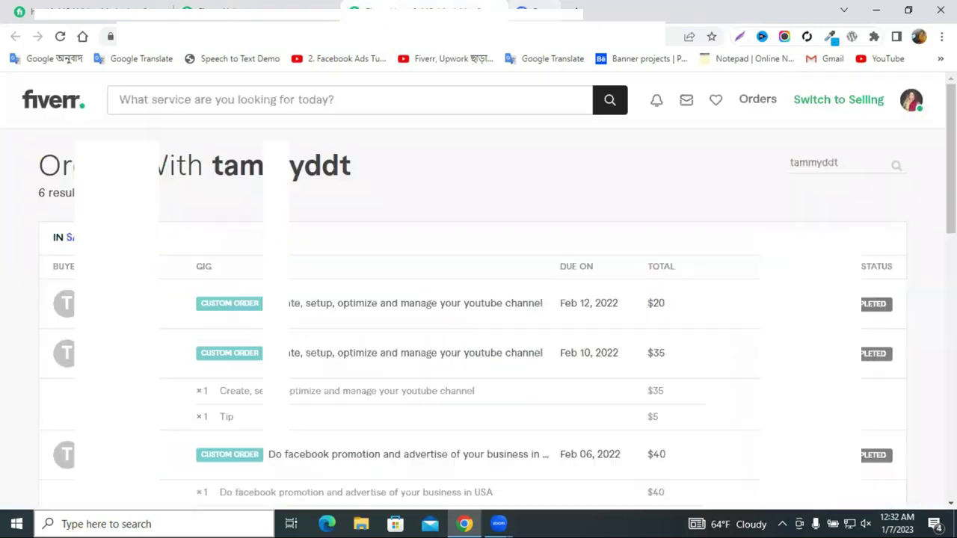
pyautogui.hotkey('ctrl', 'shift', 'Tab')
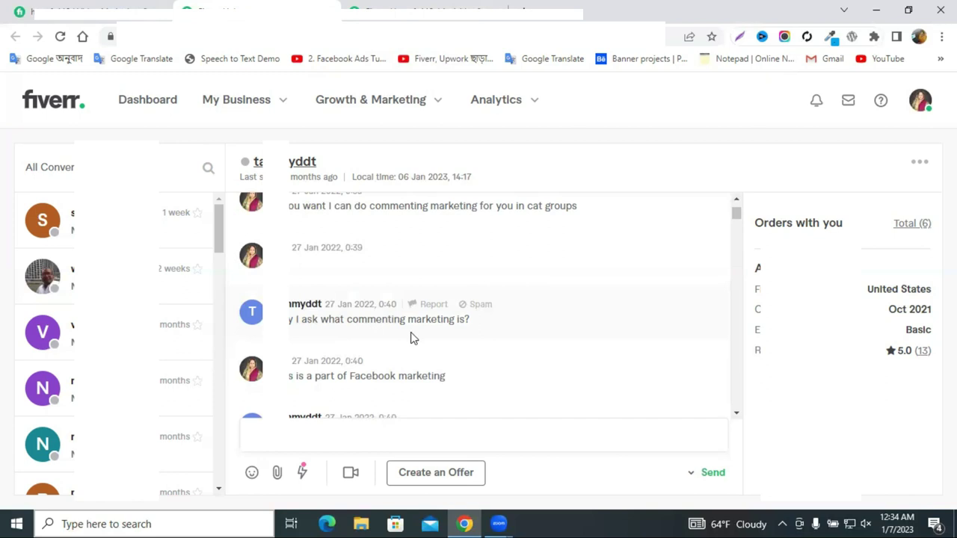
# Read the messages explaining commenting marketing as part of Facebook marketing and the buyer's question about the page being taken down.
pyautogui.scroll(-1, 411, 338)
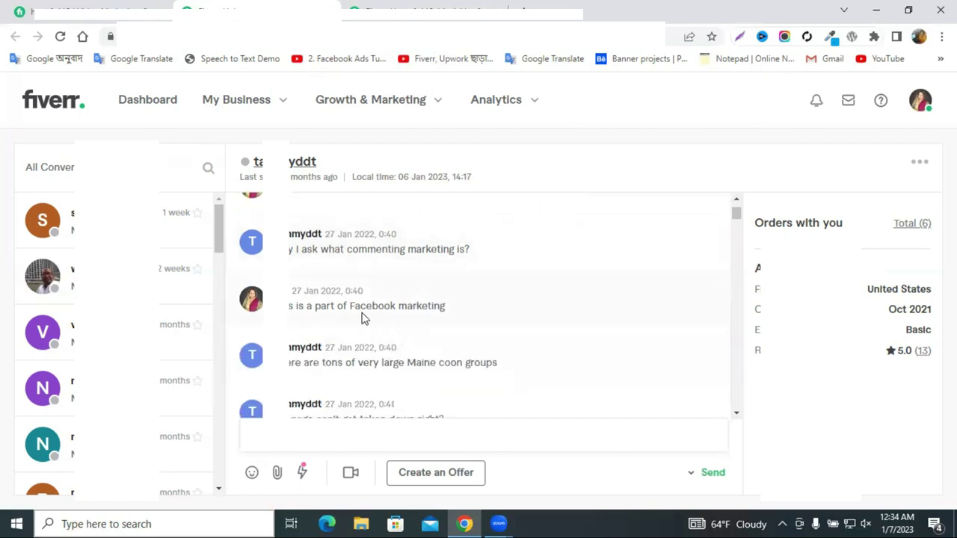
pyautogui.moveTo(341, 306); pyautogui.dragTo(306, 306)
pyautogui.click(393, 311)
pyautogui.doubleClick(394, 311)
pyautogui.click(420, 308)
pyautogui.scroll(-1, 422, 319)
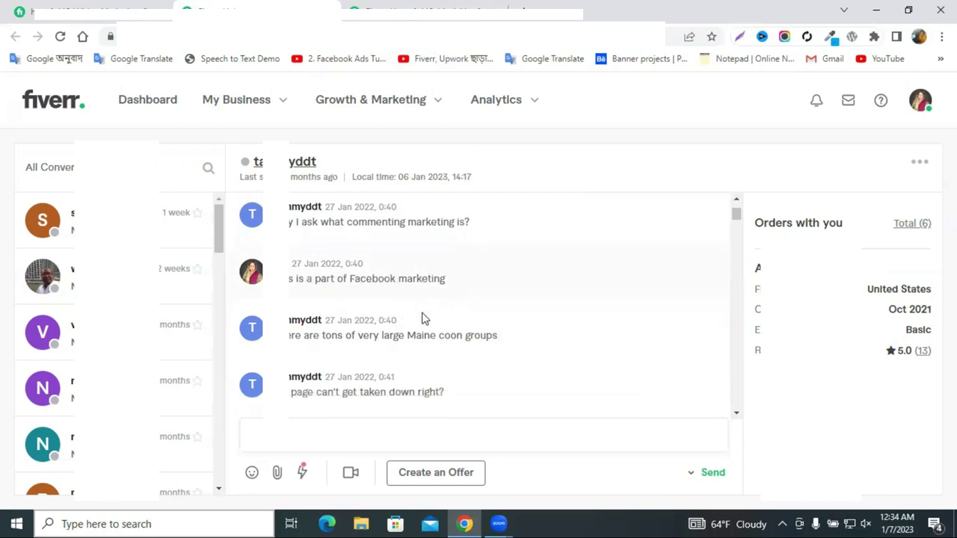
pyautogui.scroll(-1, 423, 320)
pyautogui.scroll(-1, 422, 320)
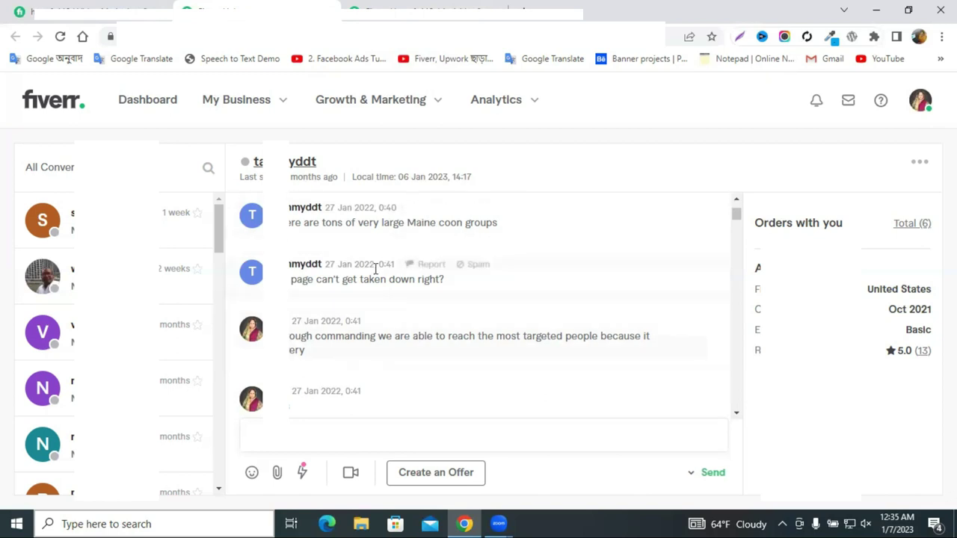
# Open the list of orders with this buyer, review each order's total, and highlight the total of the standard weekly order.
pyautogui.click(388, 6)
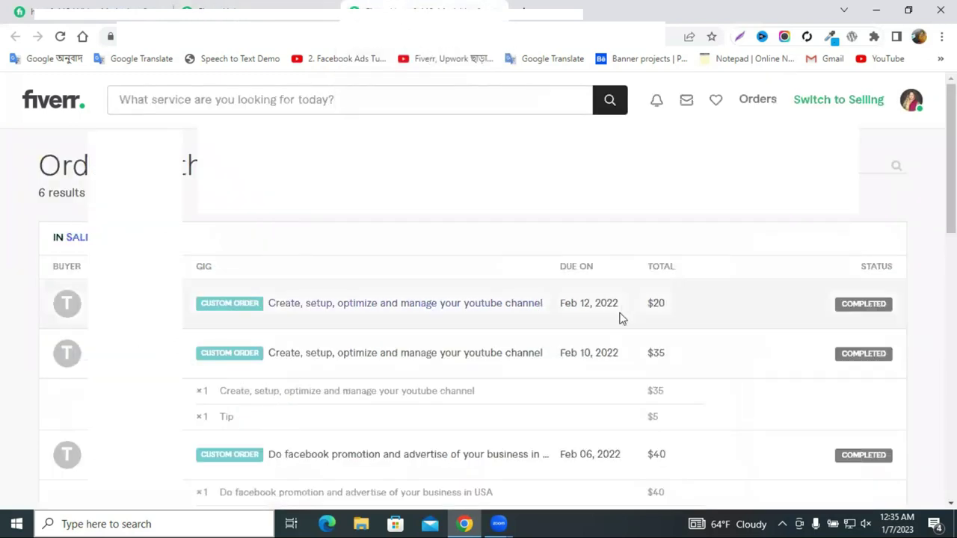
pyautogui.scroll(-1, 639, 316)
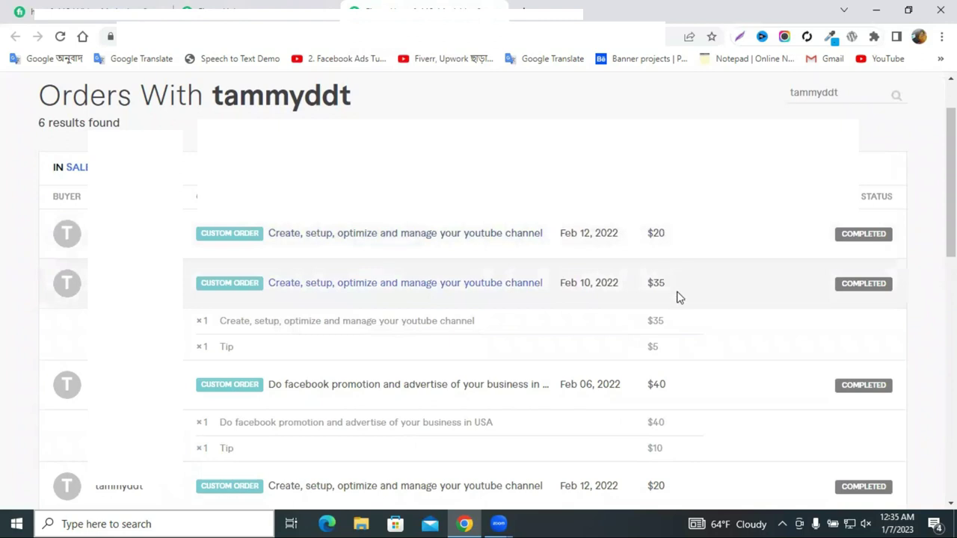
pyautogui.scroll(-1, 678, 297)
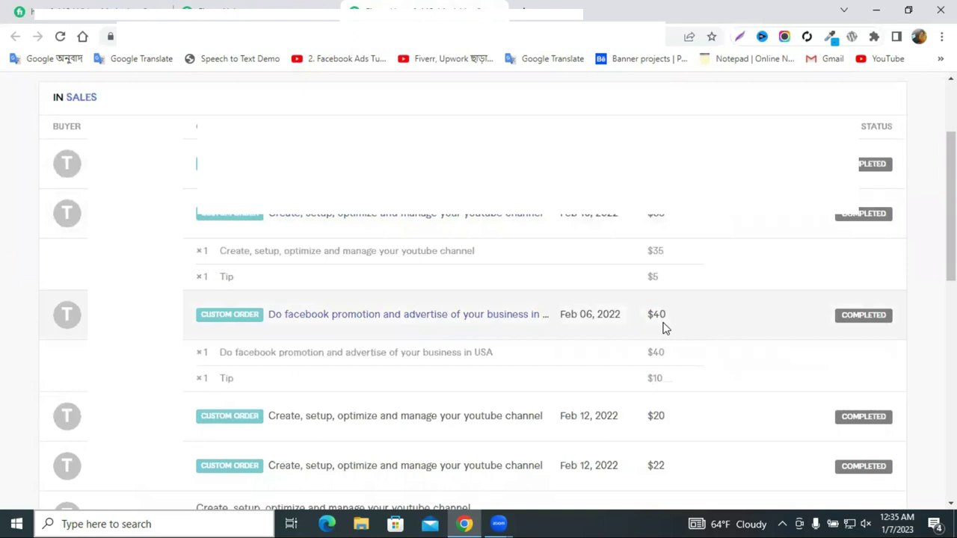
pyautogui.scroll(-1, 663, 327)
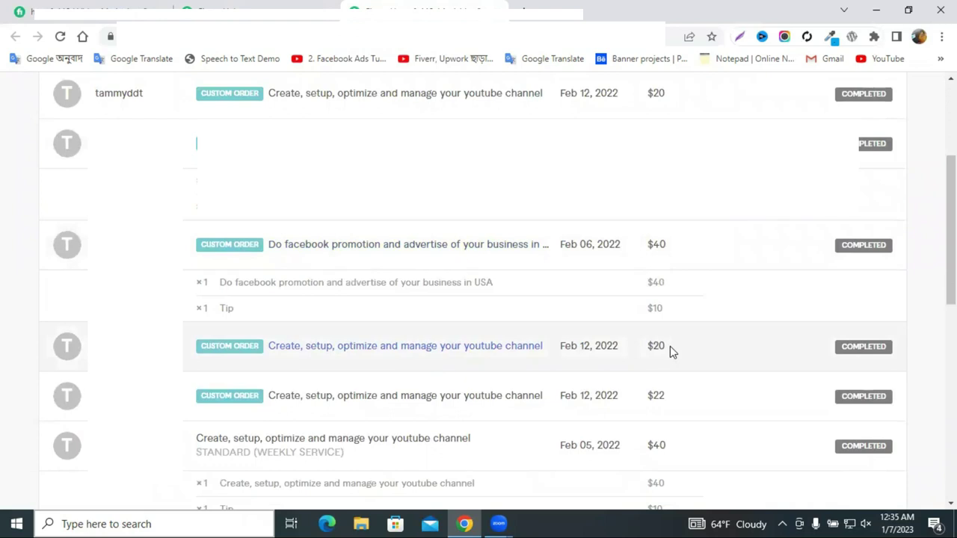
pyautogui.scroll(-1, 655, 347)
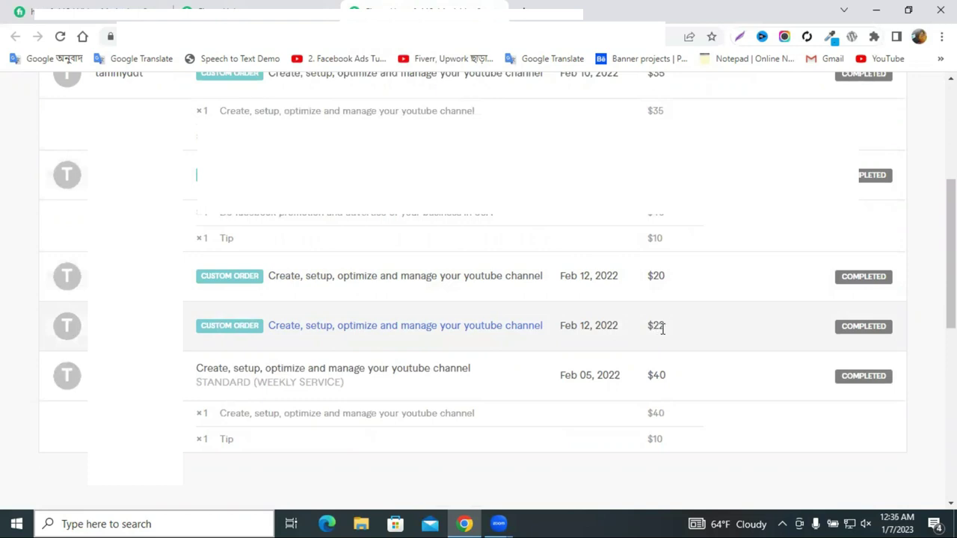
pyautogui.scroll(-1, 663, 328)
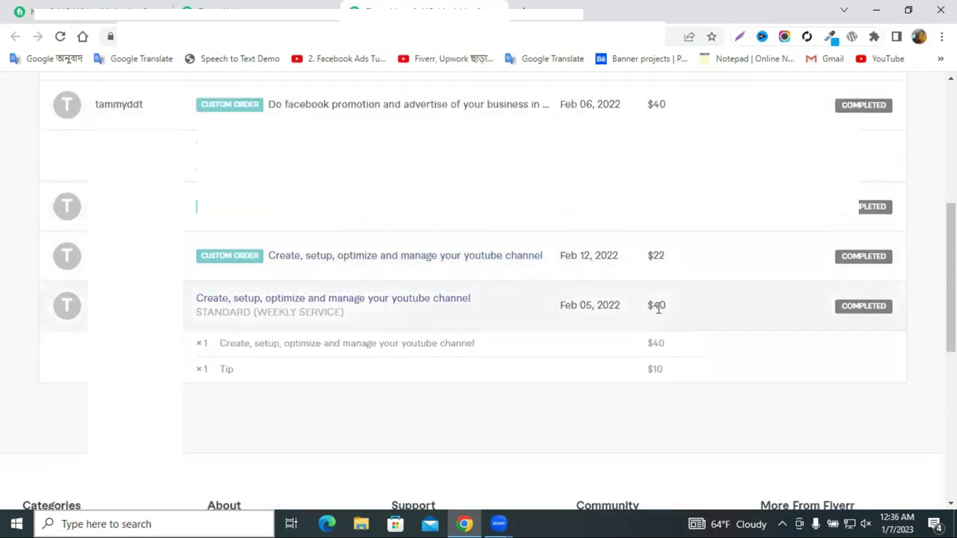
pyautogui.doubleClick(656, 306)
# Return to the start of the orders list and highlight the total of the Feb 10, 2022 order.
pyautogui.scroll(3, 671, 300)
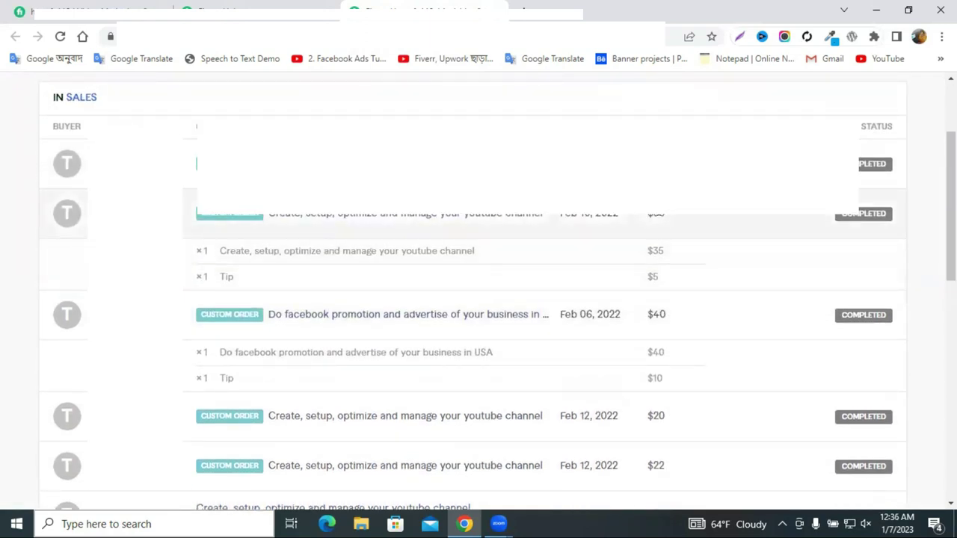
pyautogui.scroll(2, 678, 244)
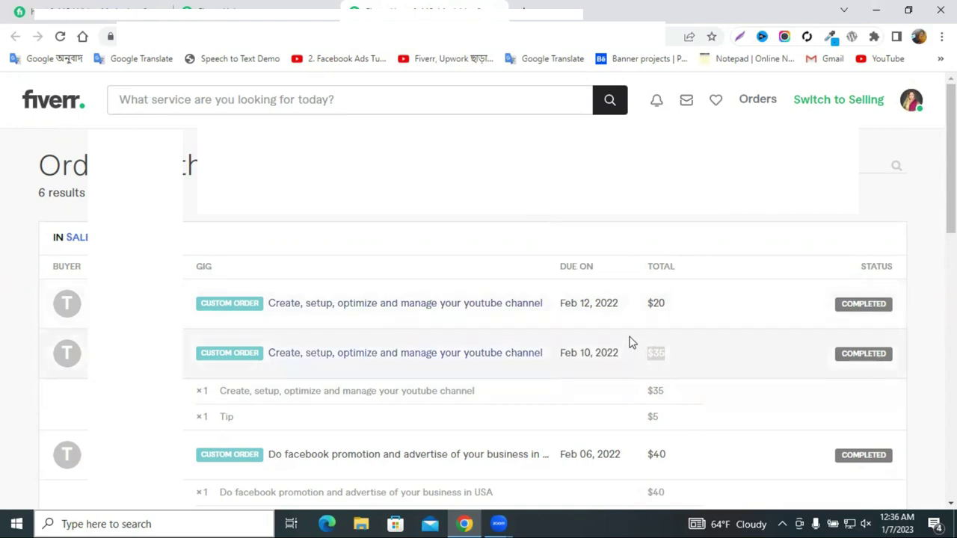
pyautogui.doubleClick(654, 349)
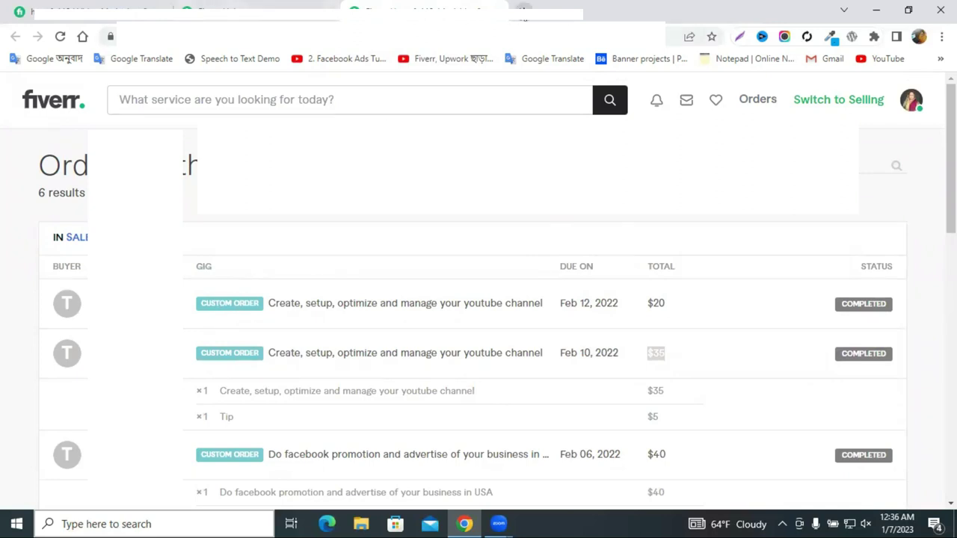
# Open Facebook in a new browser tab and display the recent Messenger chats.
pyautogui.click(523, 10)
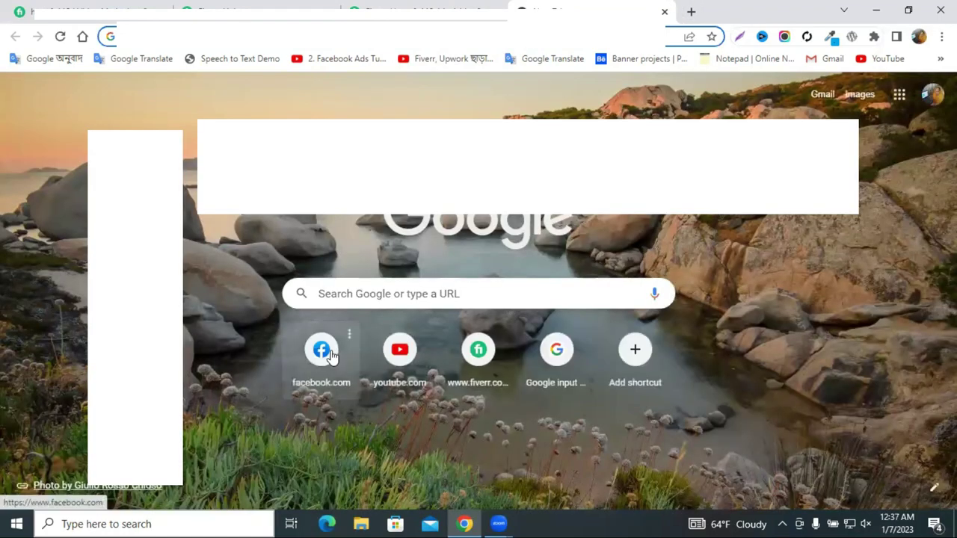
pyautogui.click(333, 356)
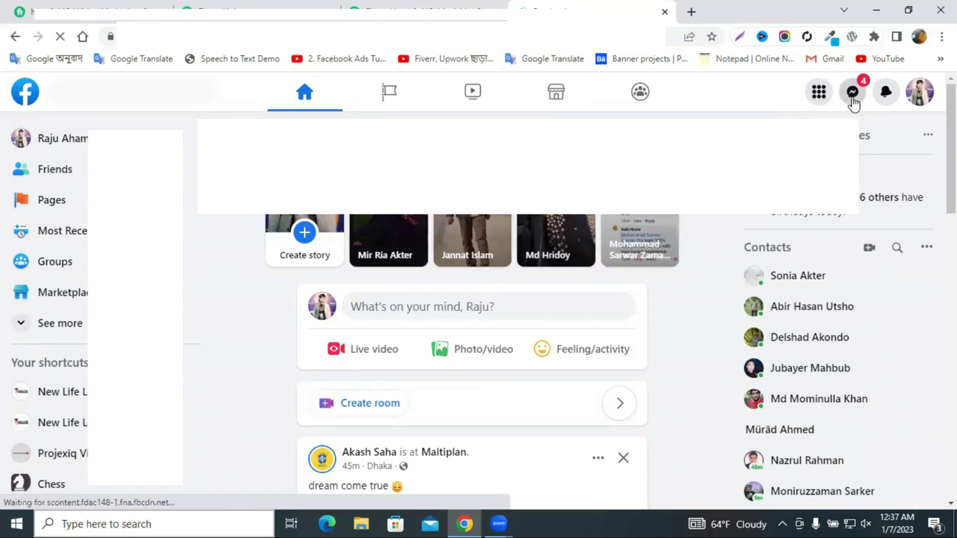
pyautogui.click(853, 94)
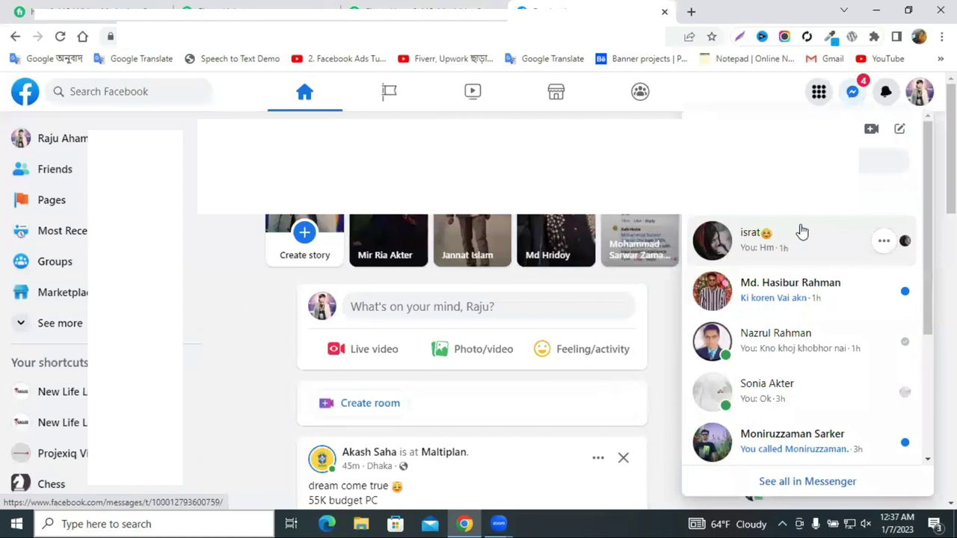
# Return to the Fiverr orders page and review the buyer's YouTube channel and Facebook promotion orders again.
pyautogui.click(262, 11)
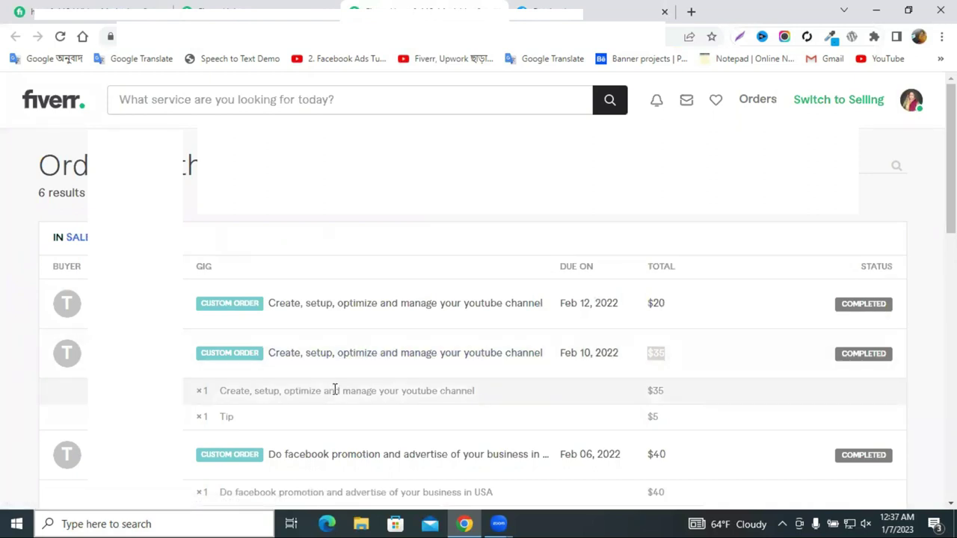
pyautogui.scroll(-1, 333, 392)
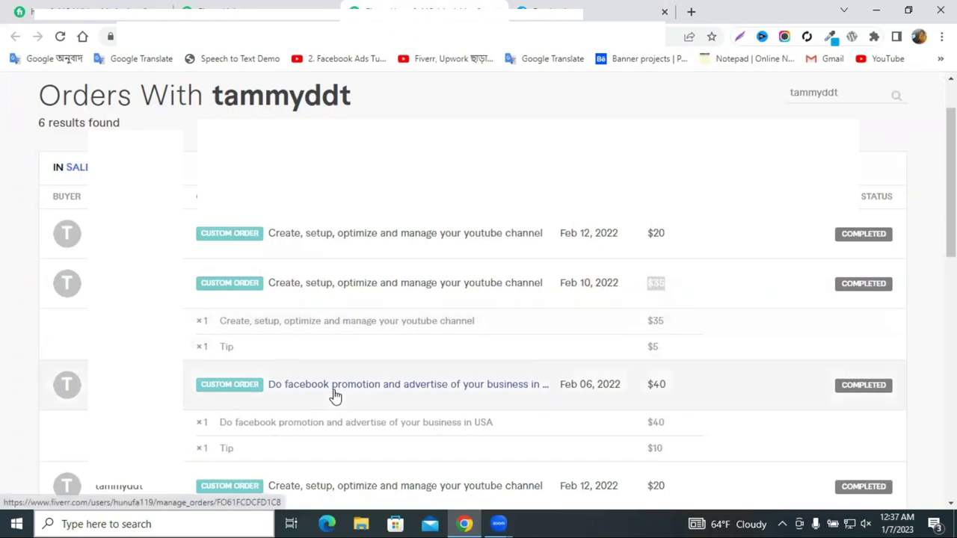
pyautogui.scroll(-1, 333, 391)
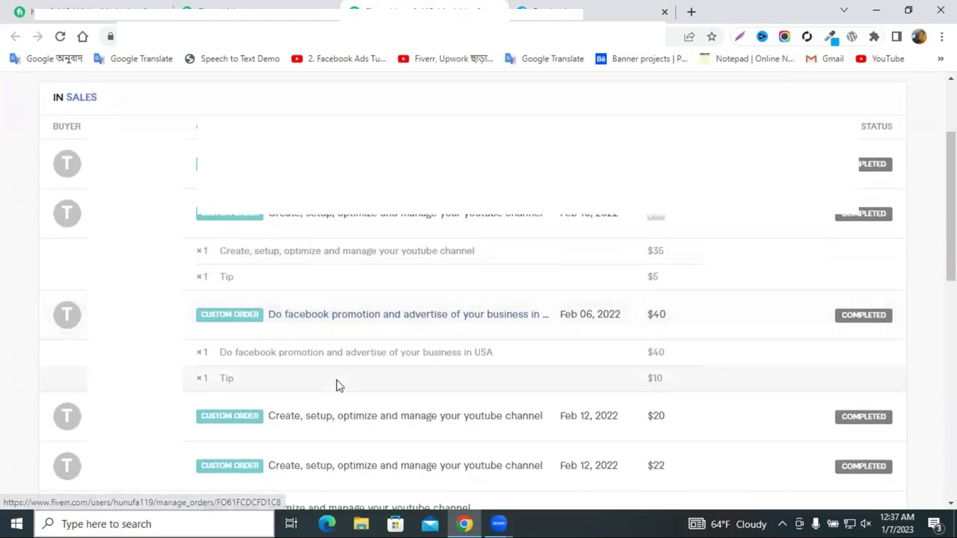
pyautogui.scroll(-1, 348, 378)
pyautogui.scroll(-1, 351, 376)
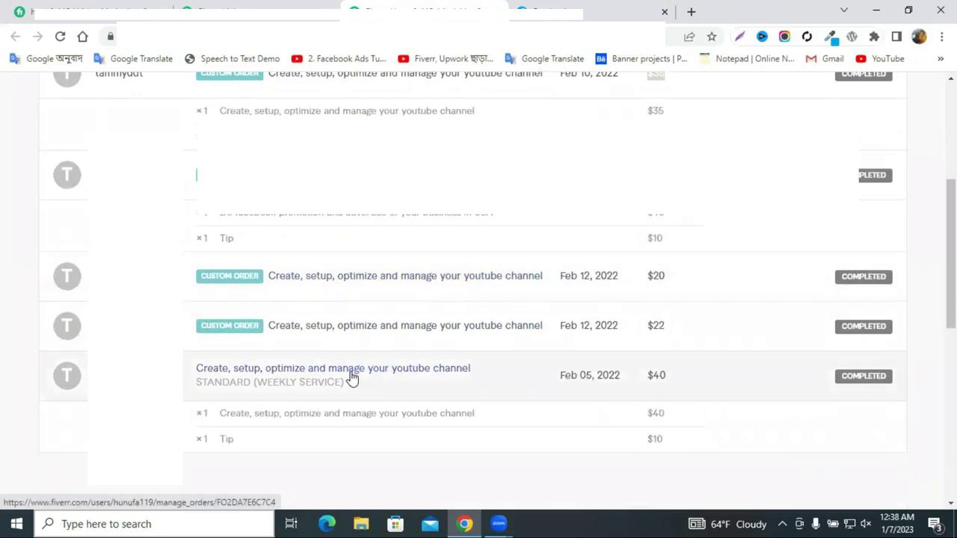
pyautogui.scroll(5, 352, 376)
pyautogui.scroll(1, 352, 376)
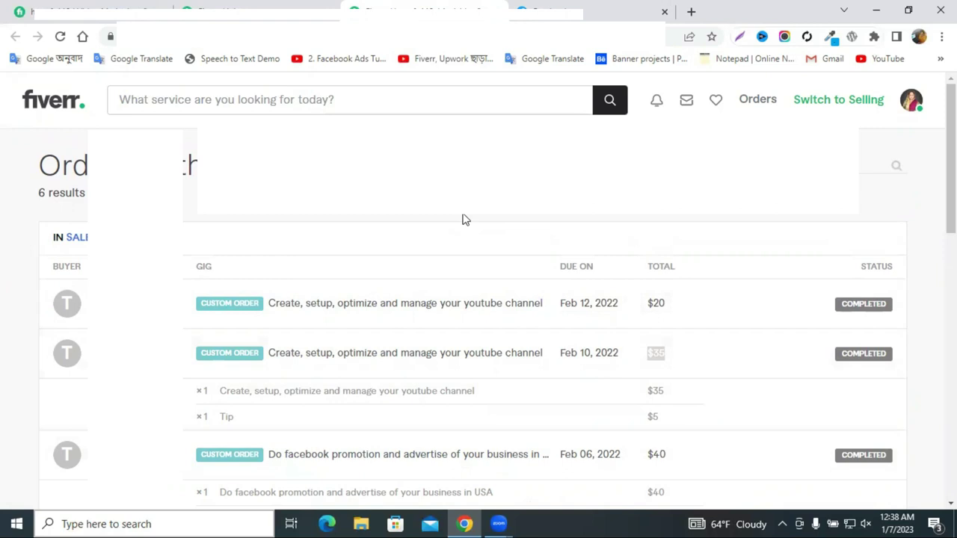
# Switch back to Facebook, close the chats list, and search for "cat lover group".
pyautogui.click(586, 7)
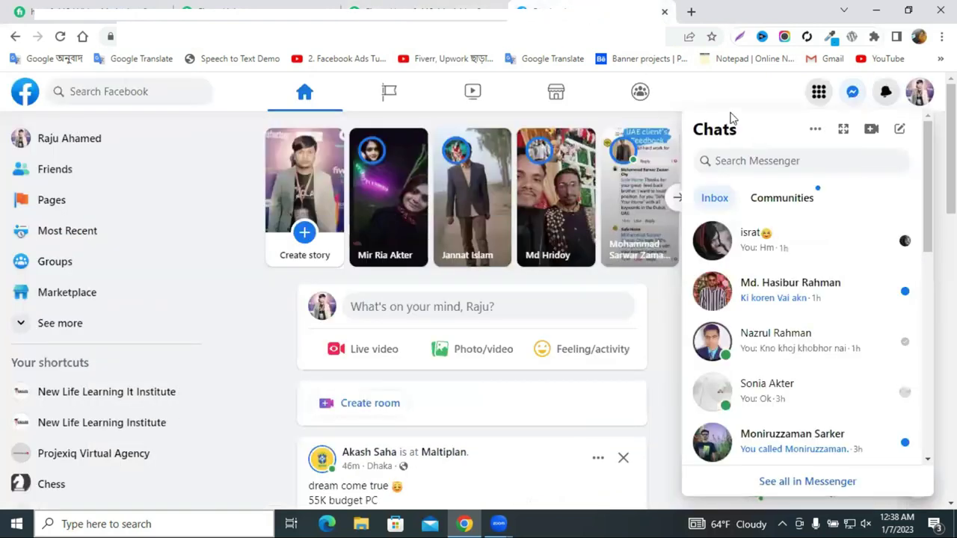
pyautogui.click(724, 87)
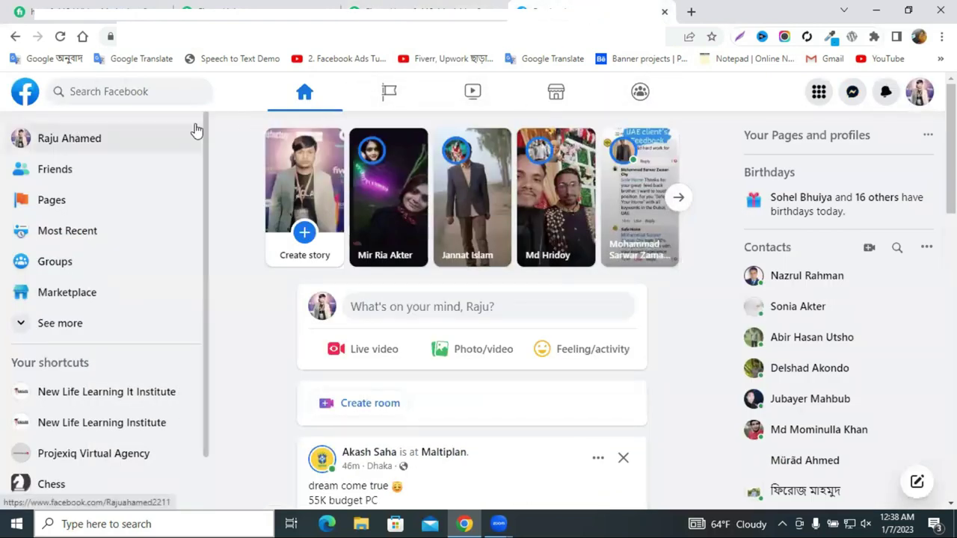
pyautogui.click(79, 91)
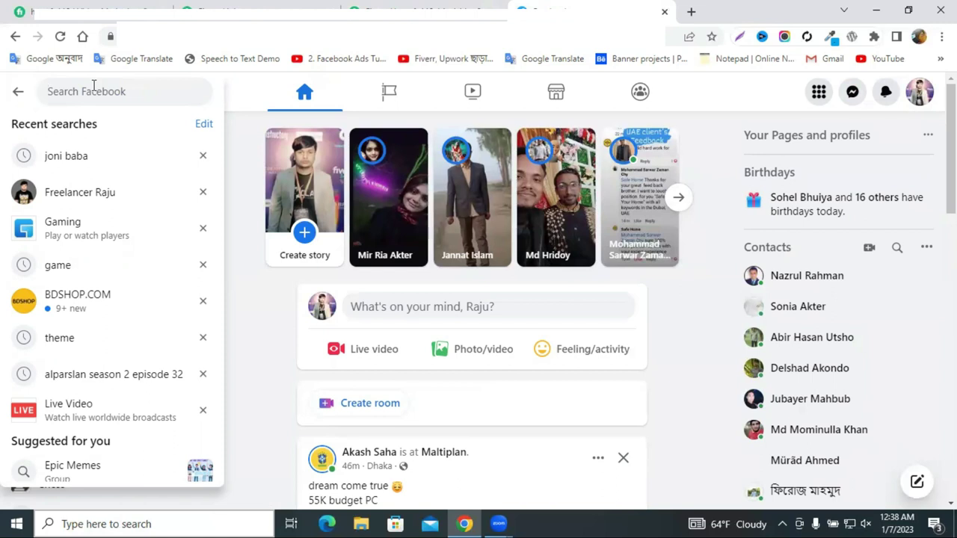
pyautogui.write('c')
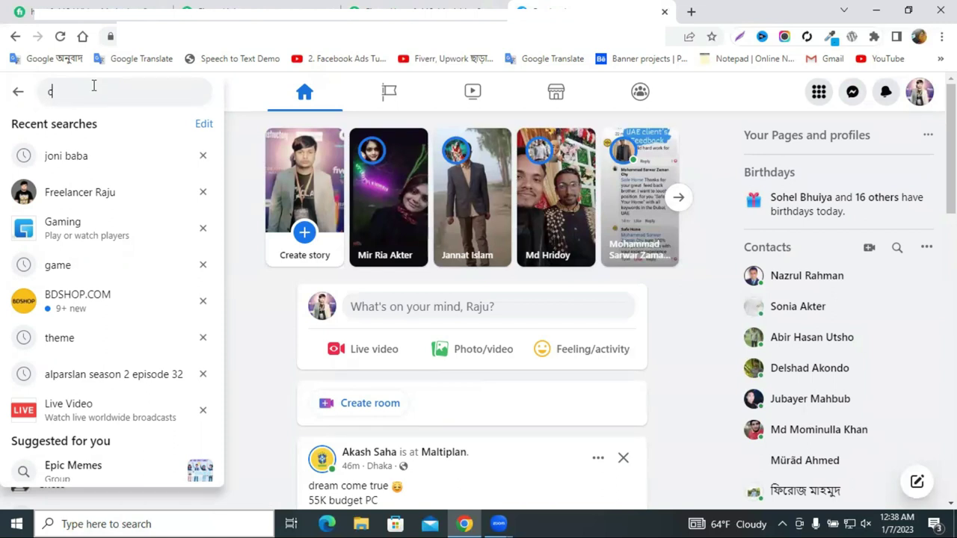
pyautogui.write('at l')
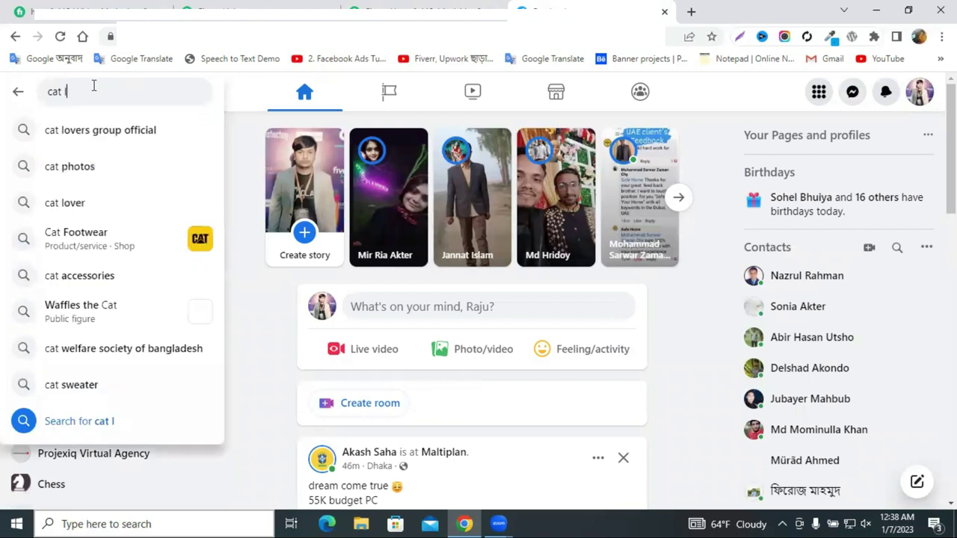
pyautogui.write('over')
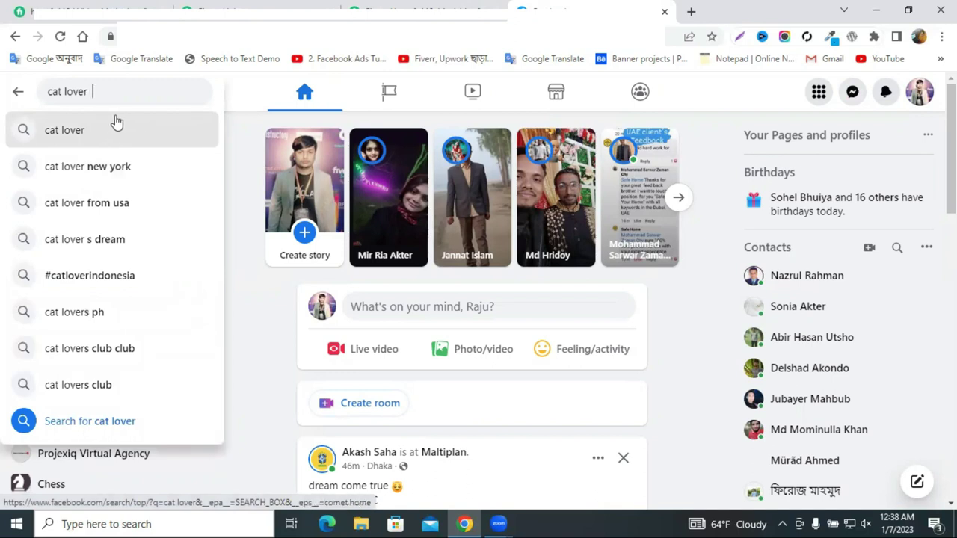
pyautogui.write('  group')
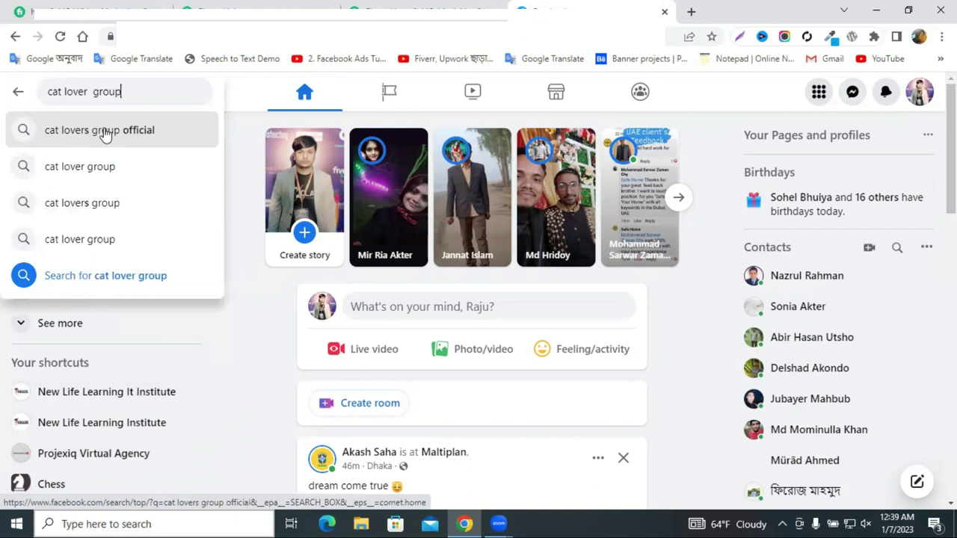
pyautogui.press('Return')
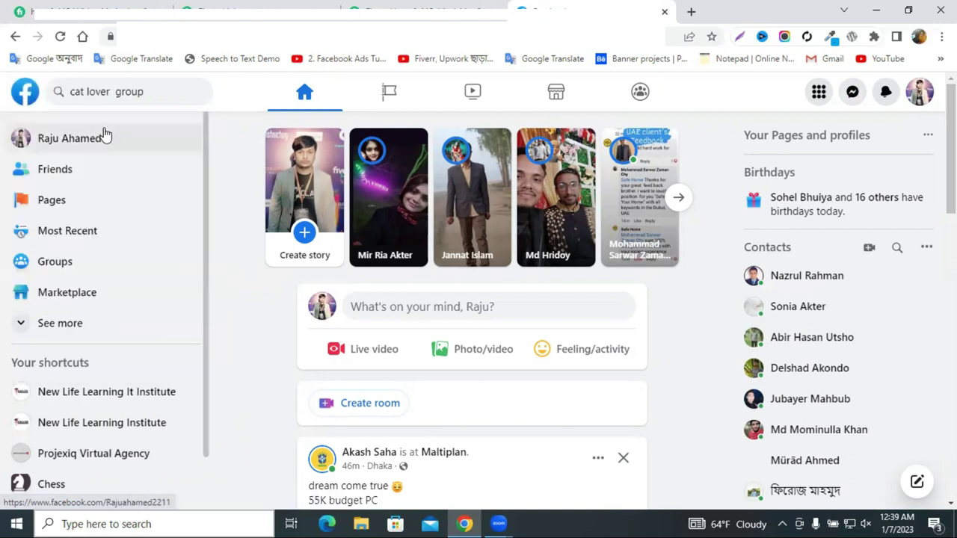
# Refine the Facebook search to "cat lover group usa".
pyautogui.click(116, 91)
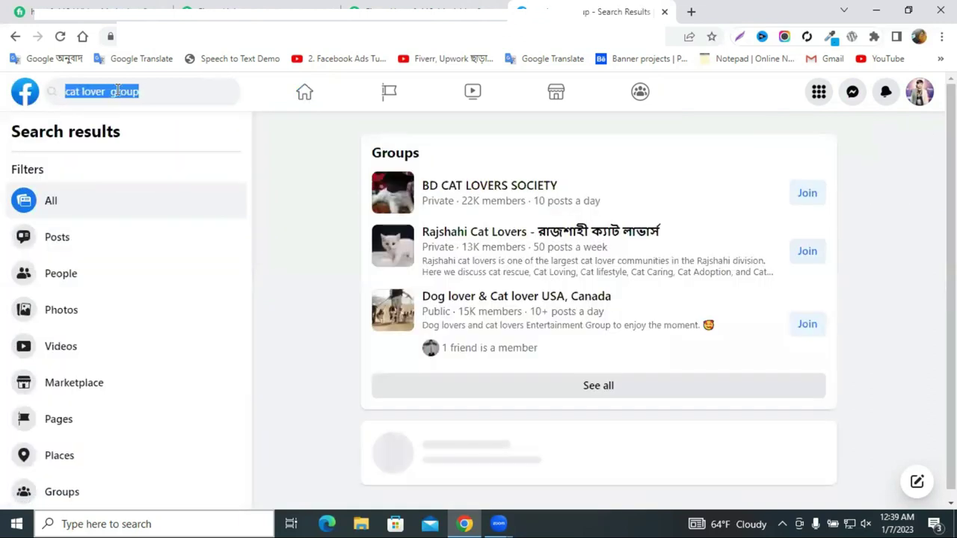
pyautogui.click(106, 89)
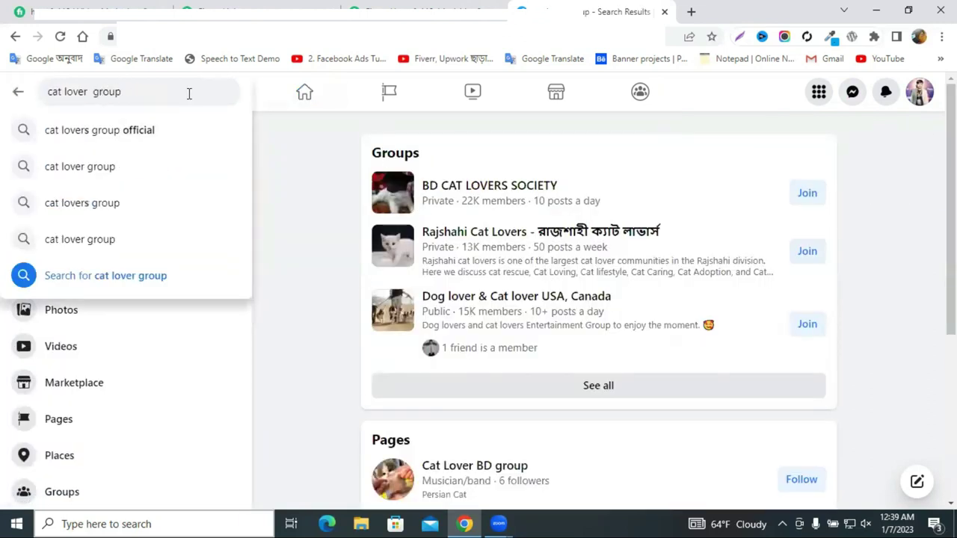
pyautogui.click(112, 91)
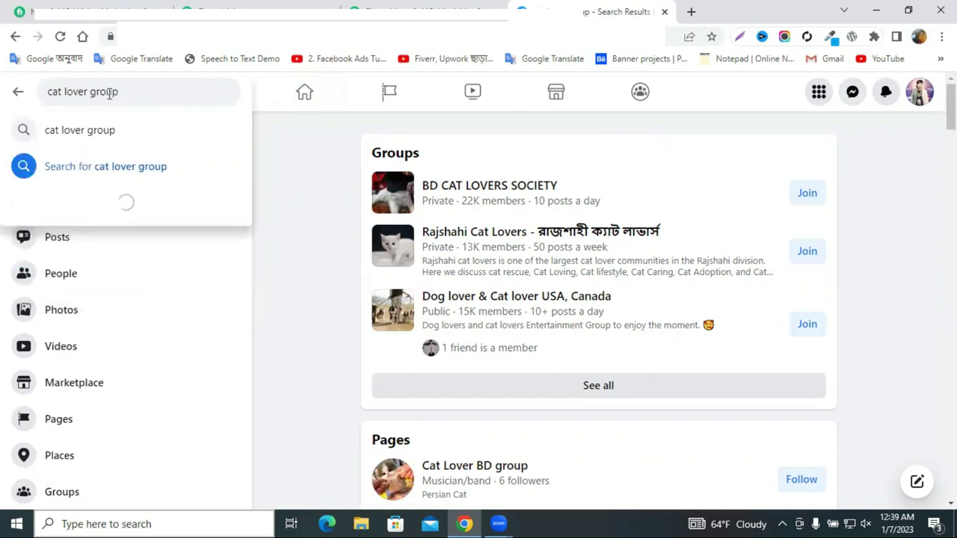
pyautogui.write('usa')
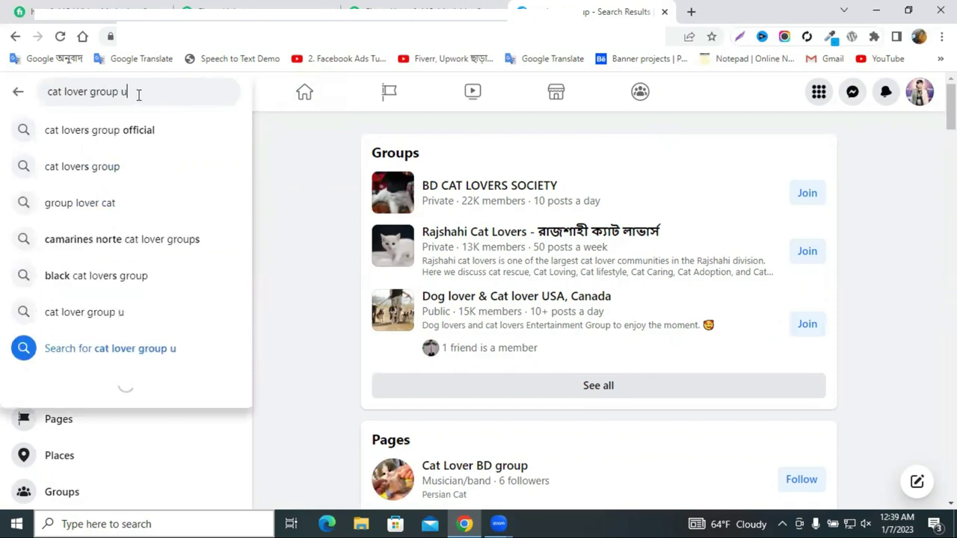
pyautogui.press('Return')
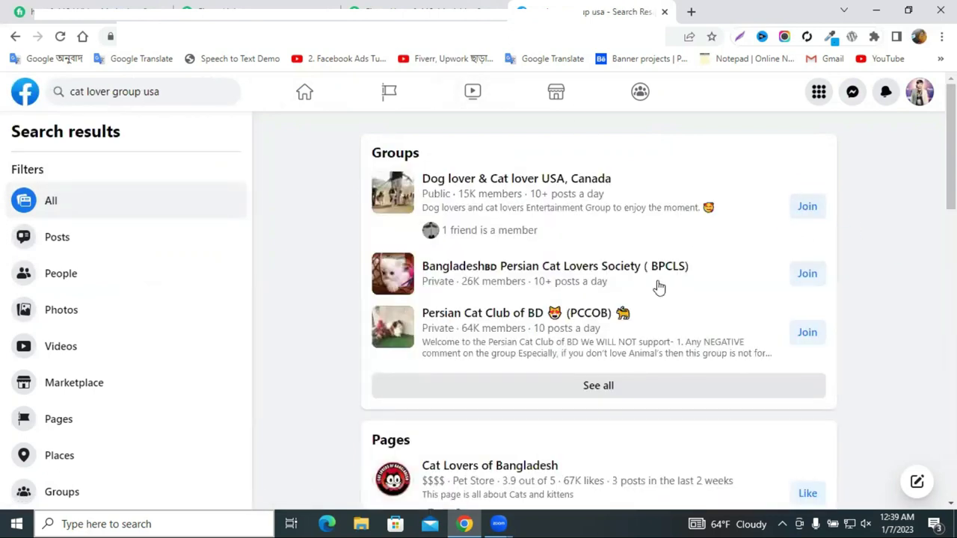
# Filter the "cat lover group usa" search results to show only groups.
pyautogui.scroll(-2, 655, 292)
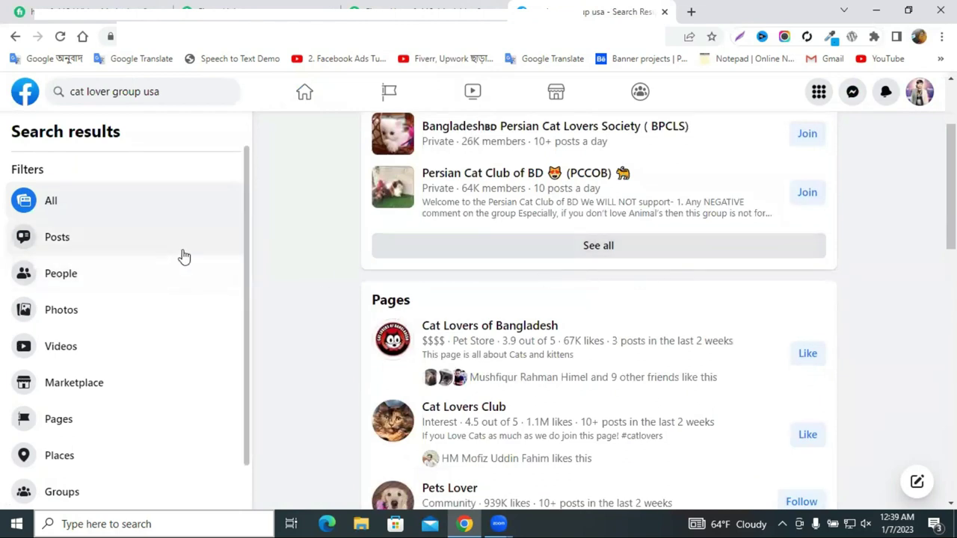
pyautogui.scroll(-1, 73, 460)
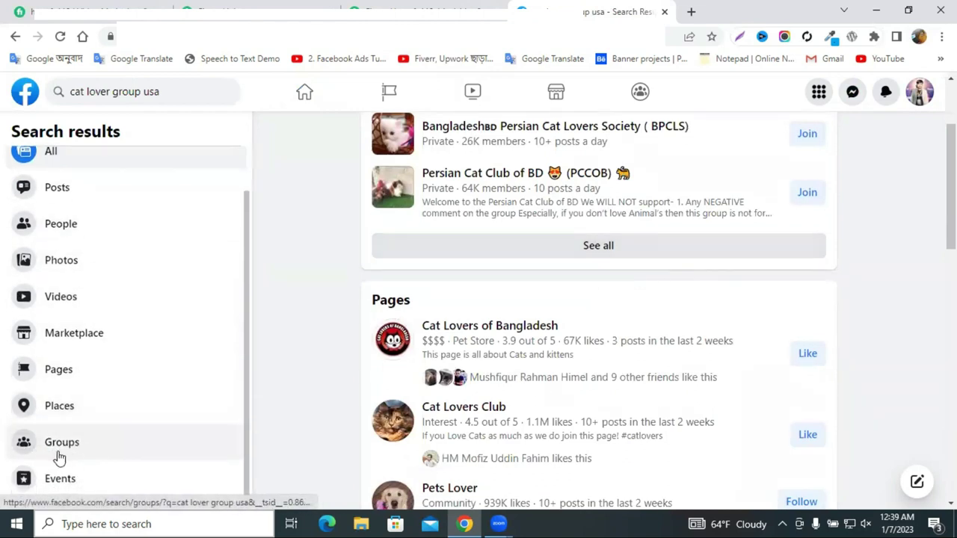
pyautogui.click(70, 454)
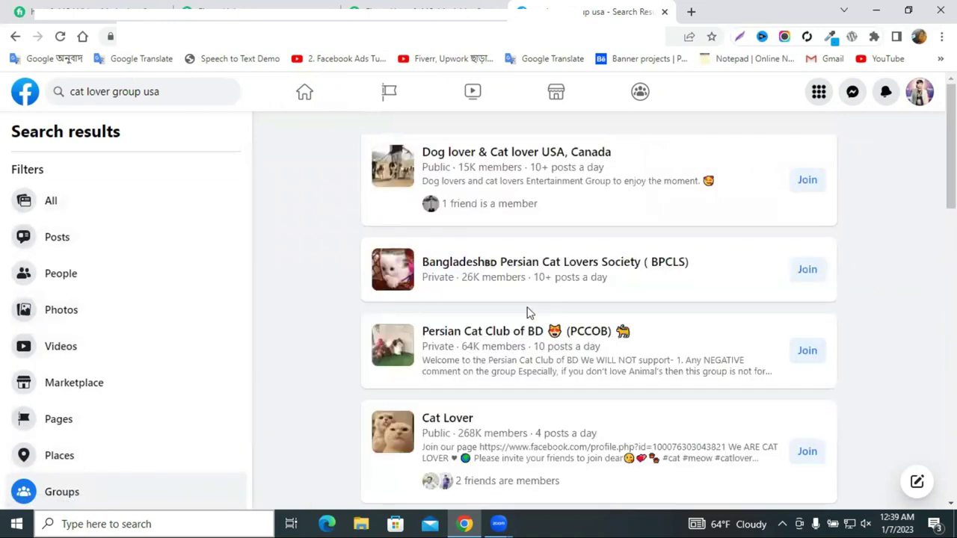
# Open the public Cat Lover group from the search results in a new tab and view it.
pyautogui.scroll(-1, 670, 282)
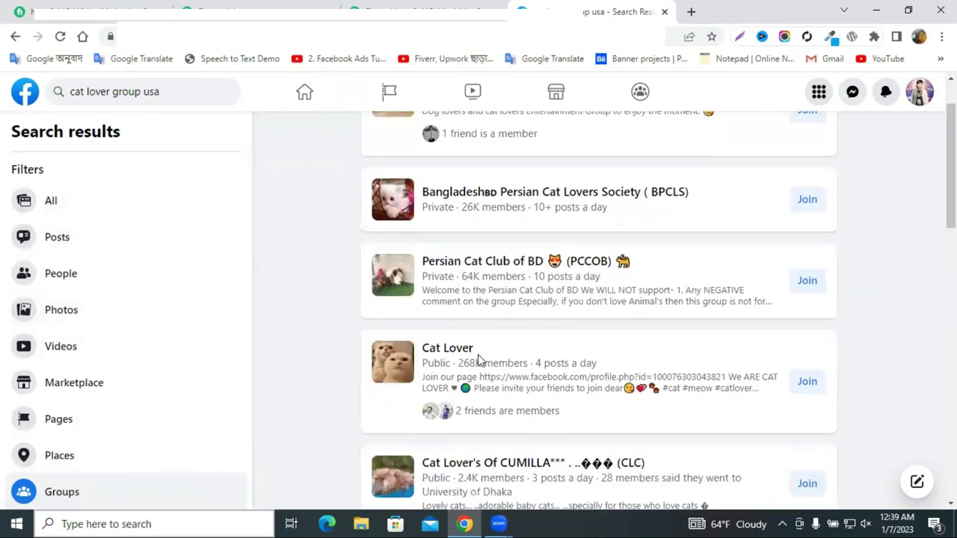
pyautogui.rightClick(468, 358)
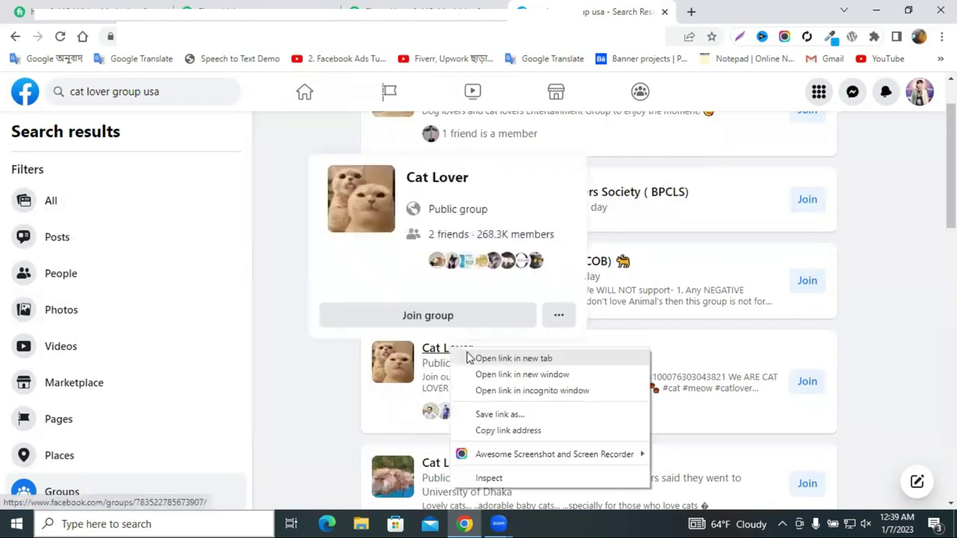
pyautogui.click(469, 358)
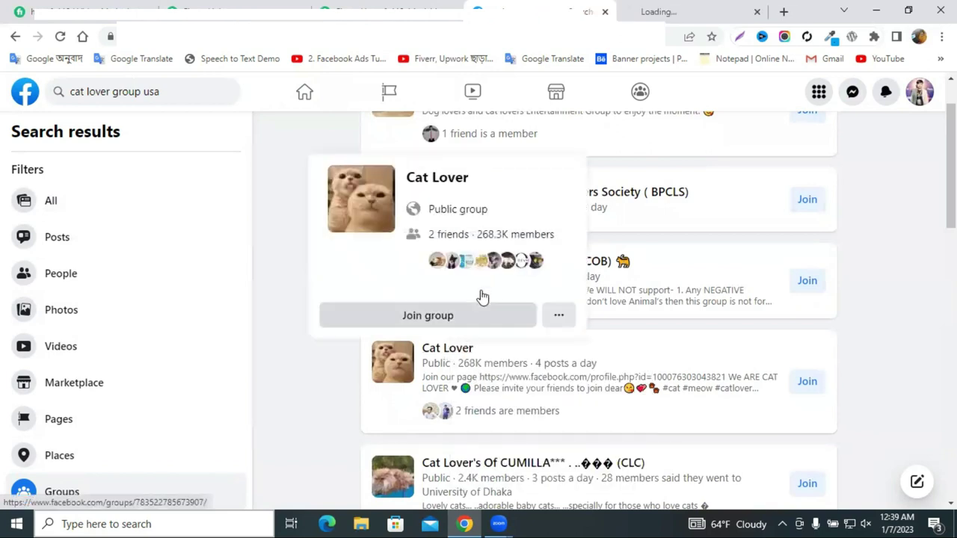
pyautogui.click(664, 9)
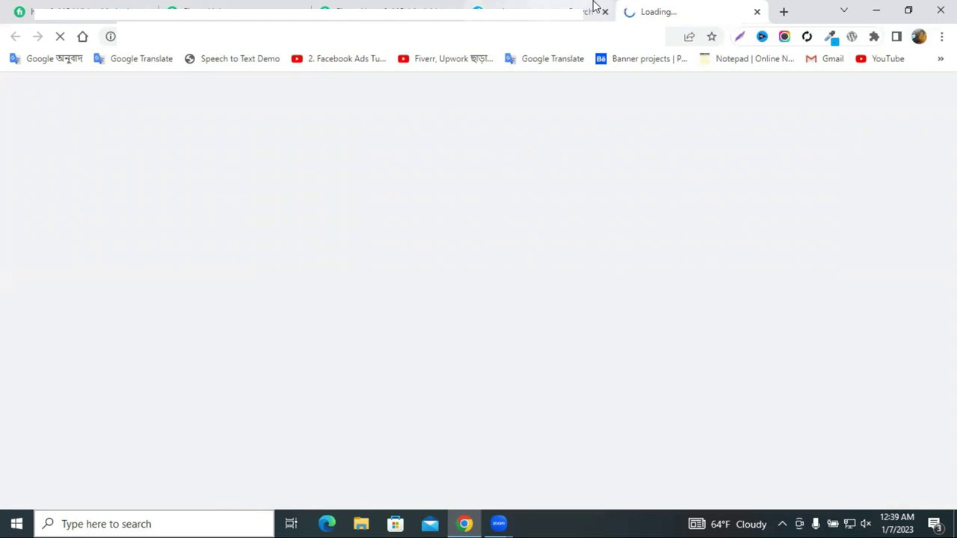
# Return to the search results and examine the listed cat lover groups for relevance to the USA, member counts and posting activity.
pyautogui.click(549, 8)
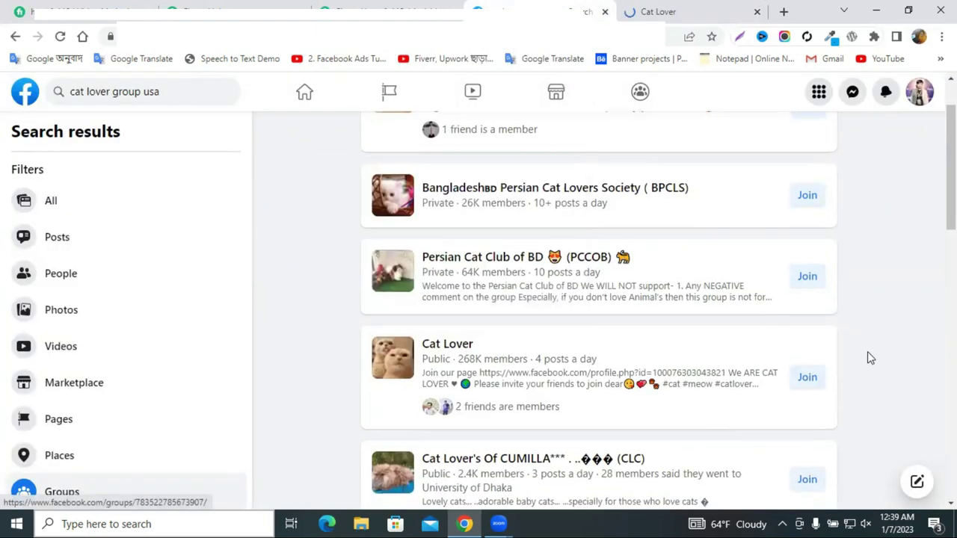
pyautogui.scroll(-2, 867, 355)
pyautogui.scroll(-4, 866, 349)
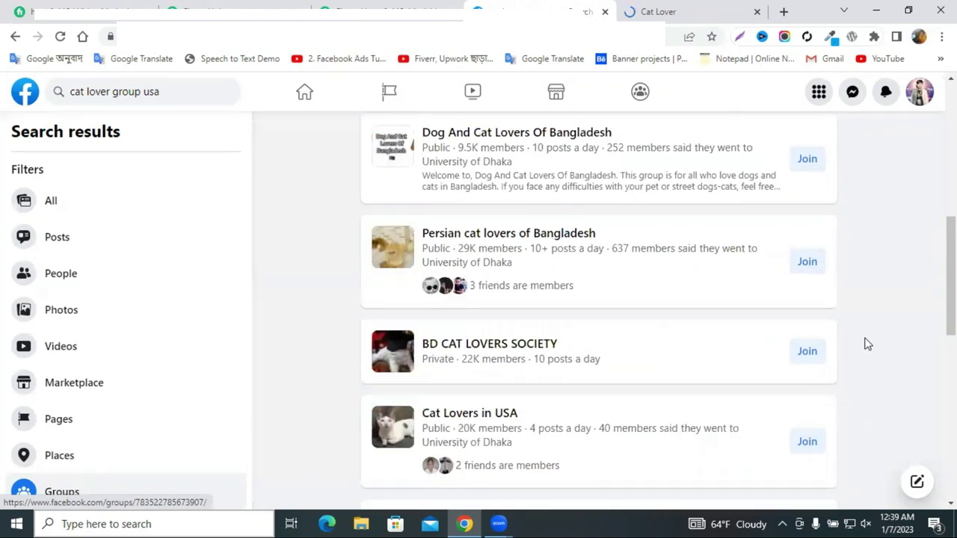
pyautogui.scroll(-1, 865, 342)
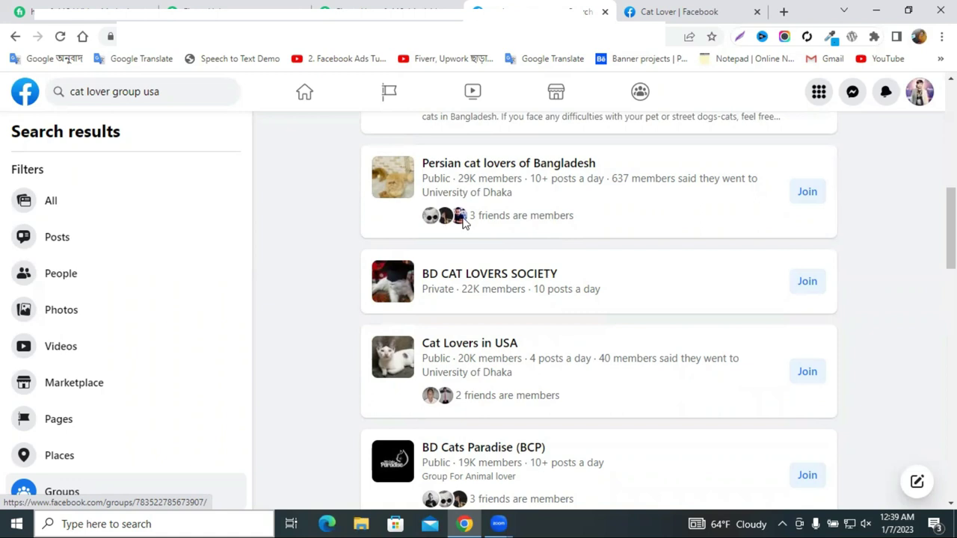
pyautogui.moveTo(598, 221); pyautogui.dragTo(365, 235)
pyautogui.click(320, 241)
pyautogui.scroll(-3, 469, 296)
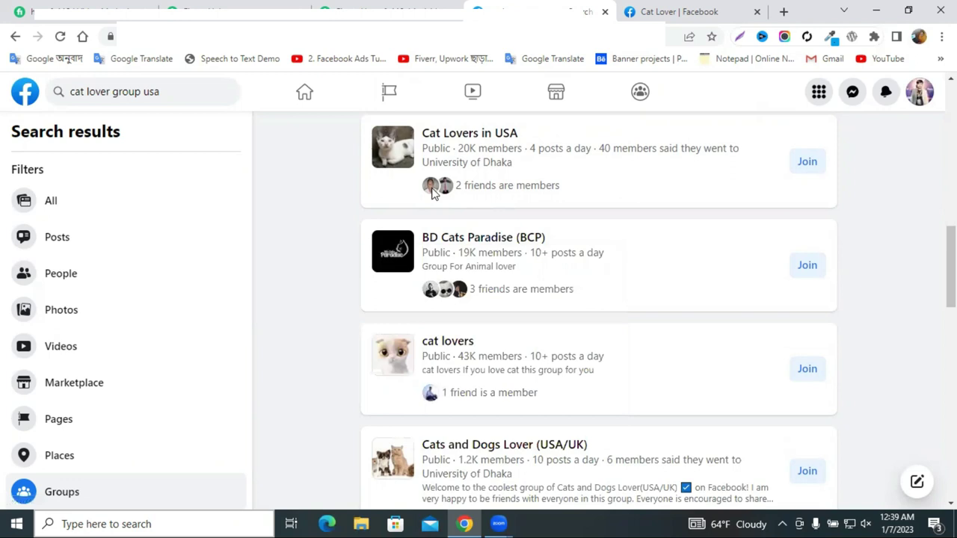
pyautogui.scroll(-5, 452, 224)
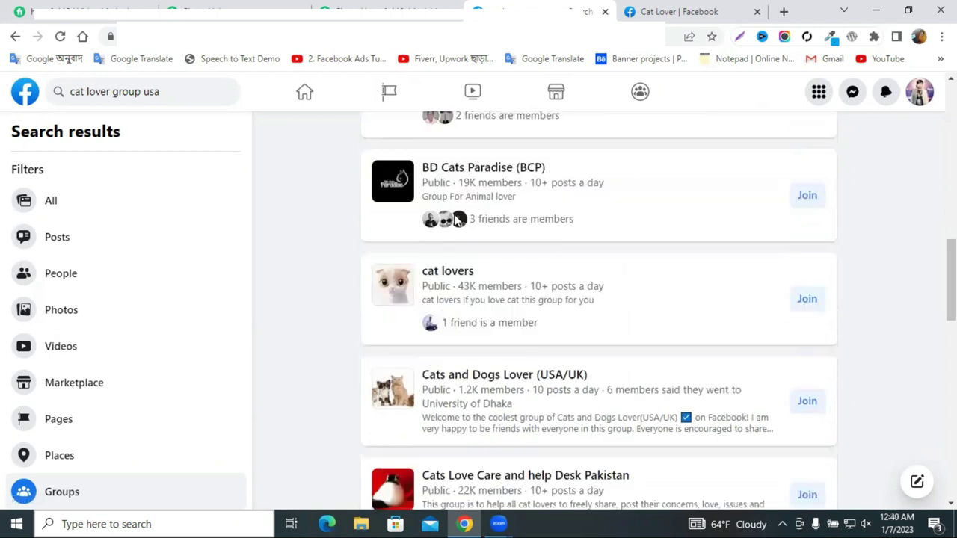
pyautogui.scroll(-5, 452, 308)
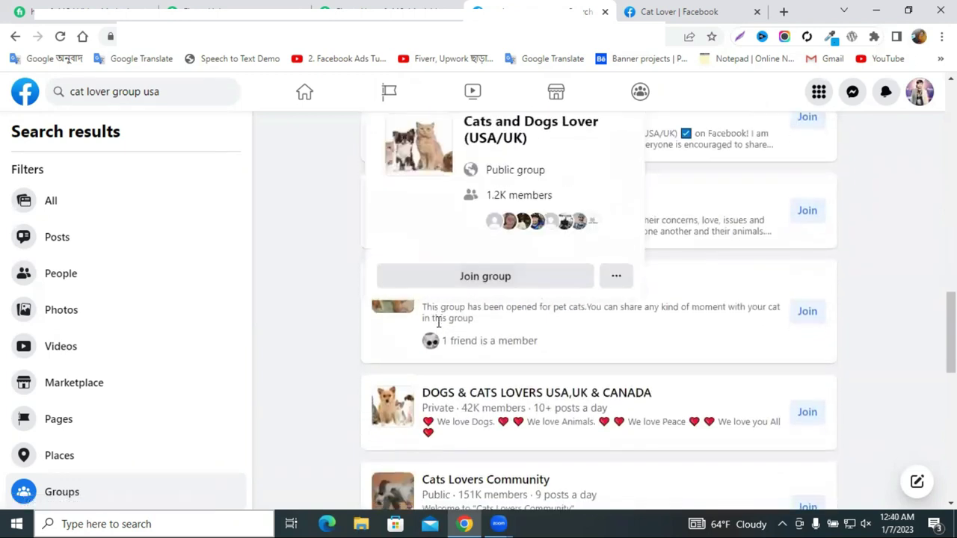
pyautogui.scroll(-2, 441, 291)
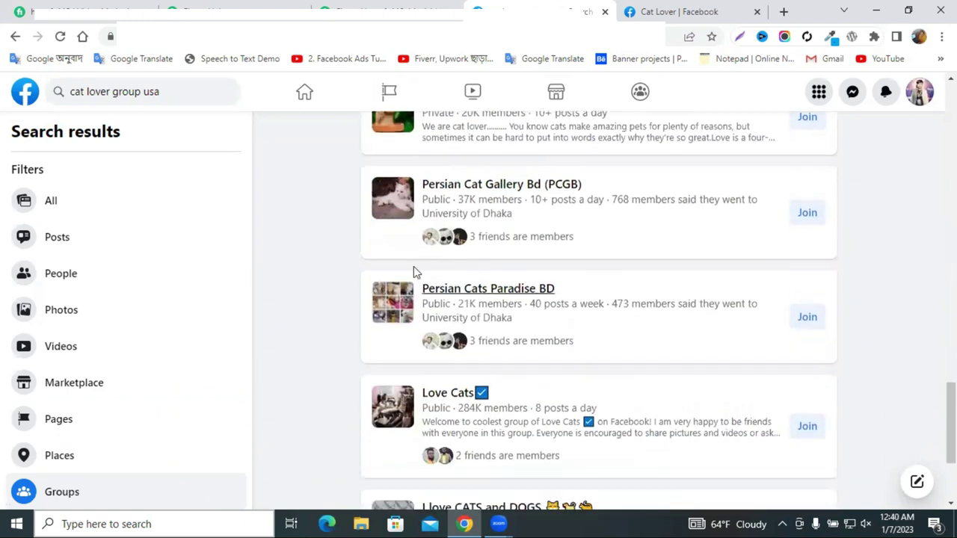
pyautogui.scroll(-2, 486, 381)
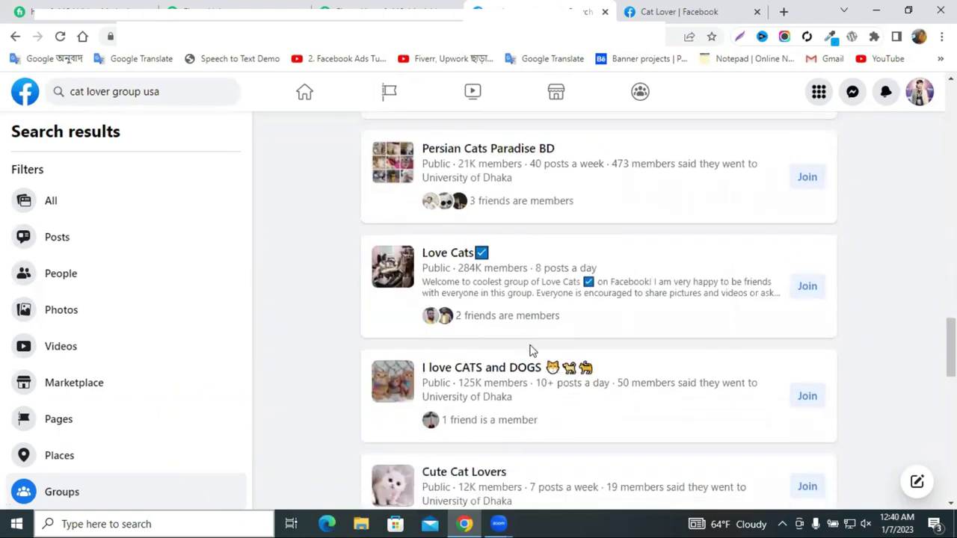
pyautogui.scroll(6, 564, 346)
pyautogui.scroll(7, 566, 340)
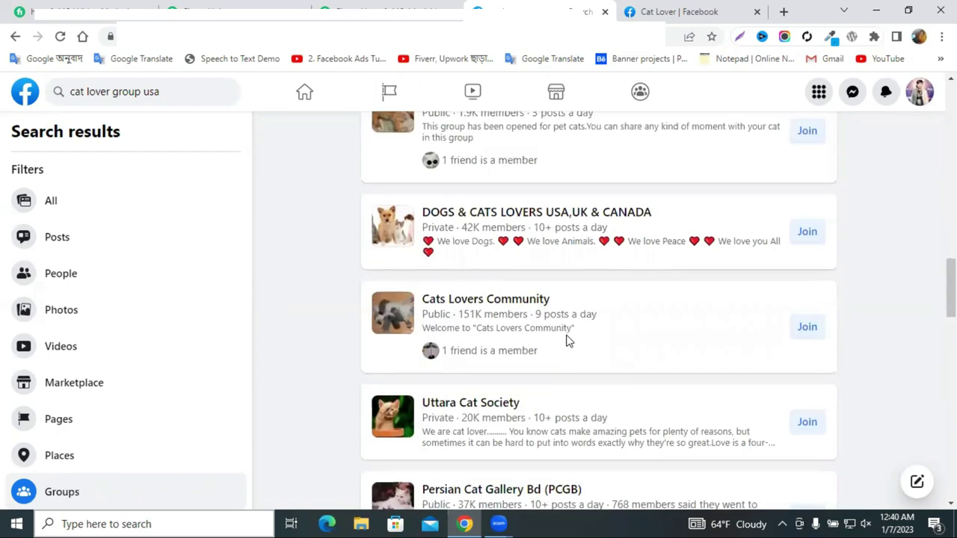
pyautogui.scroll(5, 566, 341)
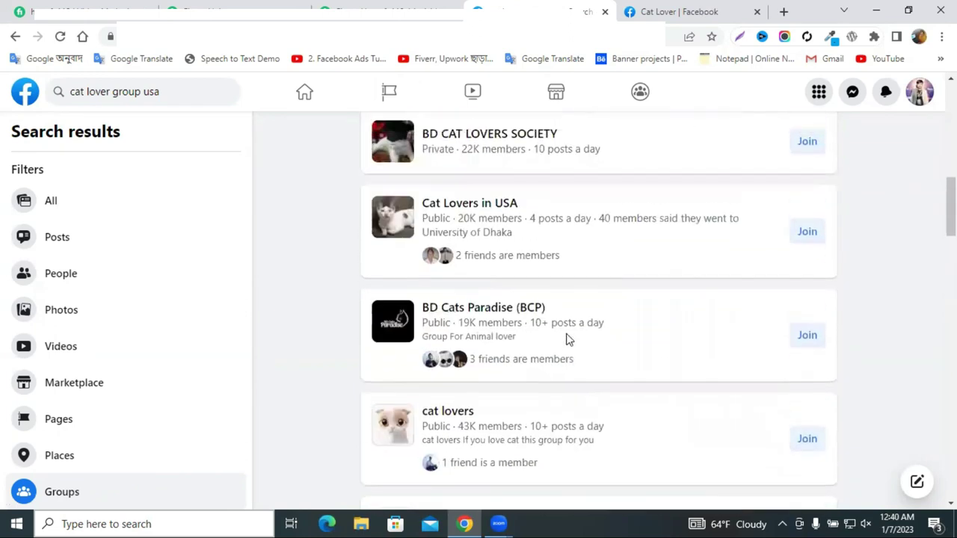
# Join the Cat Lover group, dismissing the invite dialog without inviting anyone.
pyautogui.click(682, 11)
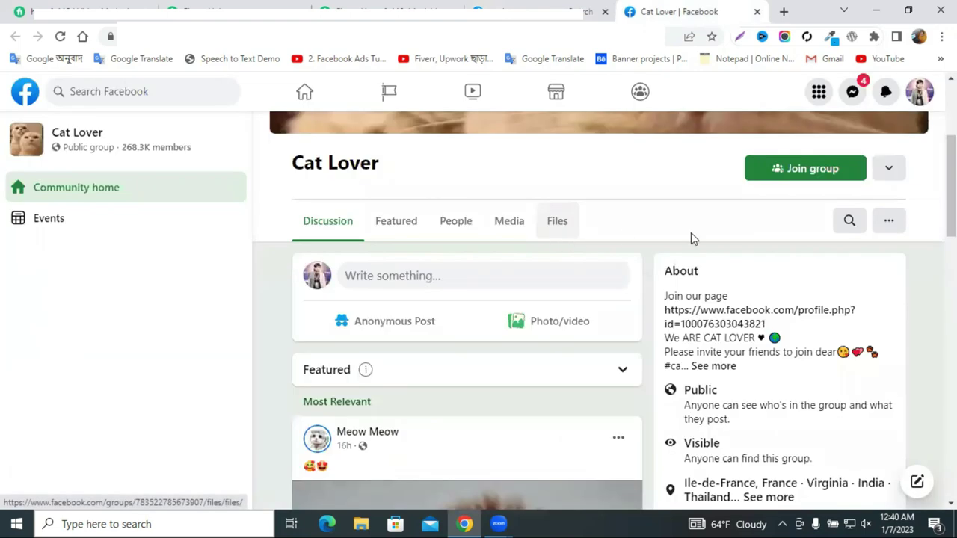
pyautogui.click(783, 171)
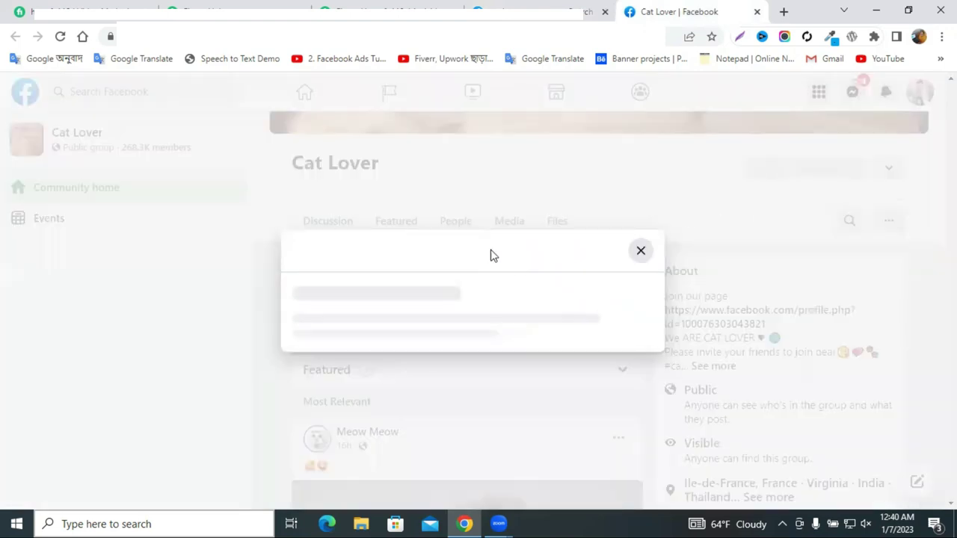
pyautogui.click(581, 424)
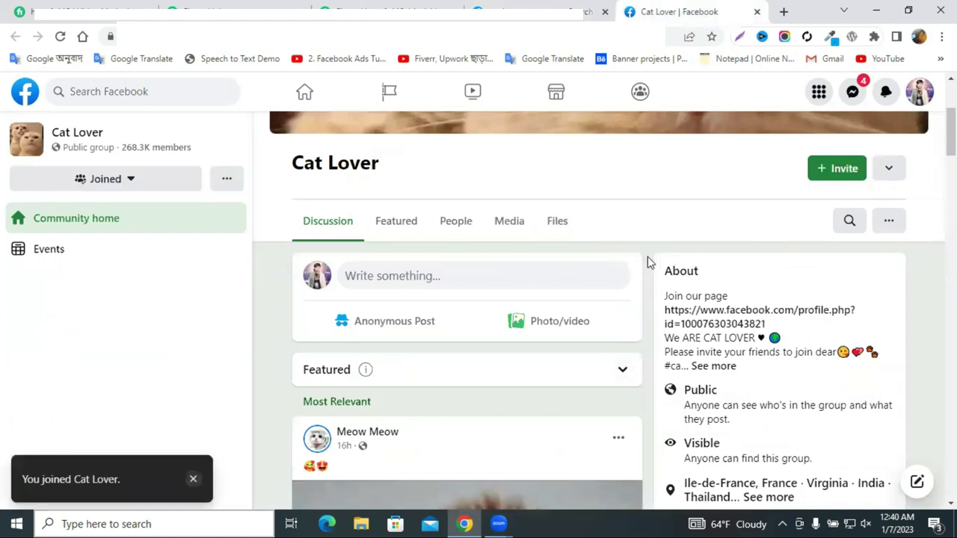
pyautogui.click(829, 170)
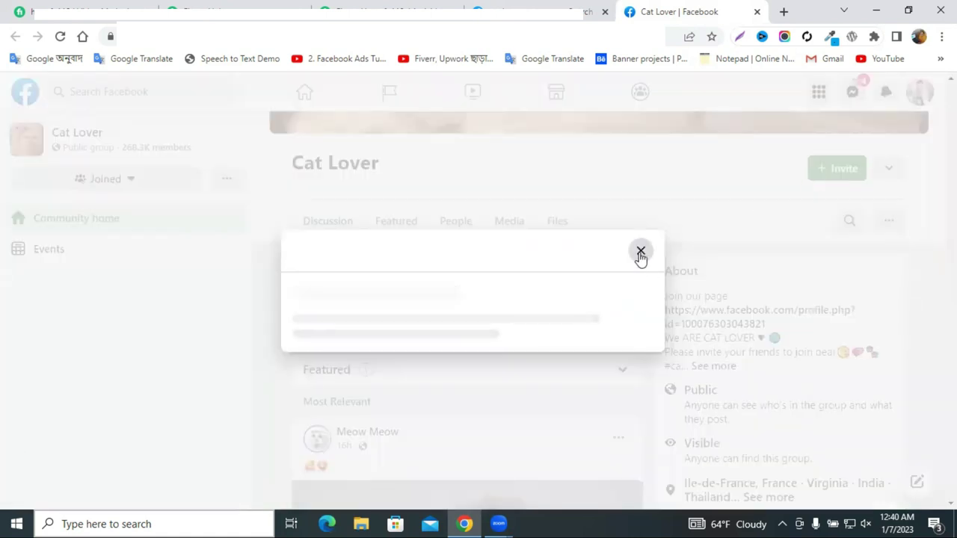
pyautogui.click(640, 253)
# Look through the Cat Lover group's discussion feed, examining the first cat photo post and its comments.
pyautogui.scroll(-5, 649, 252)
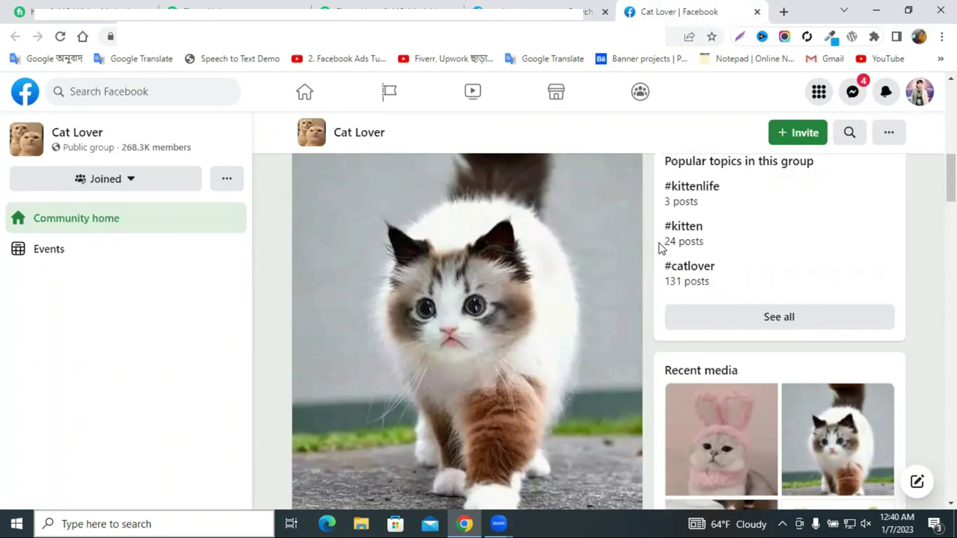
pyautogui.scroll(-1, 659, 242)
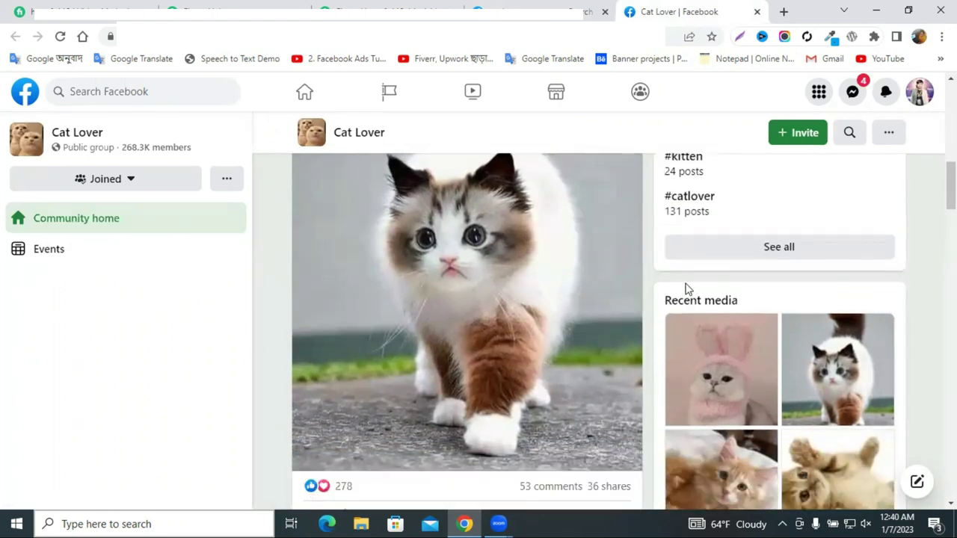
pyautogui.scroll(-4, 662, 297)
pyautogui.scroll(-2, 662, 297)
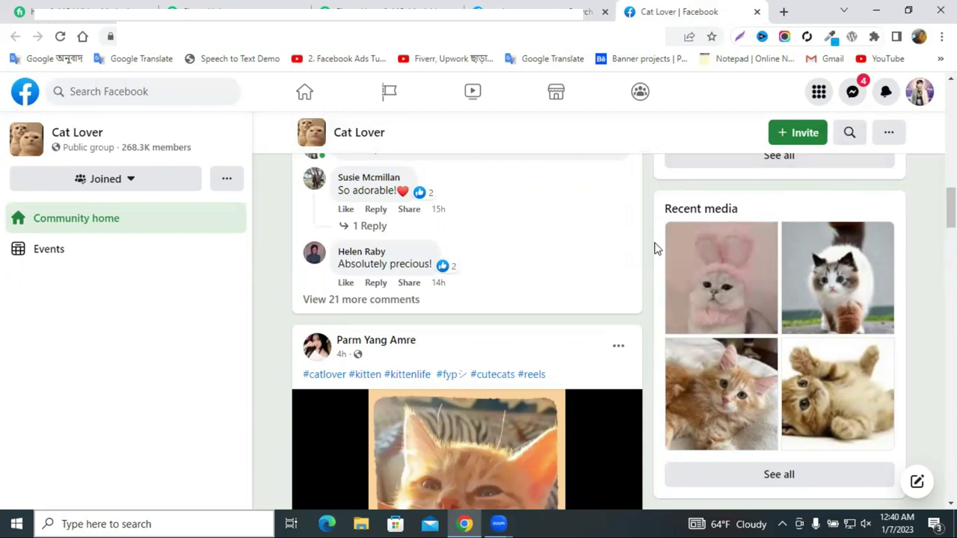
pyautogui.scroll(5, 655, 248)
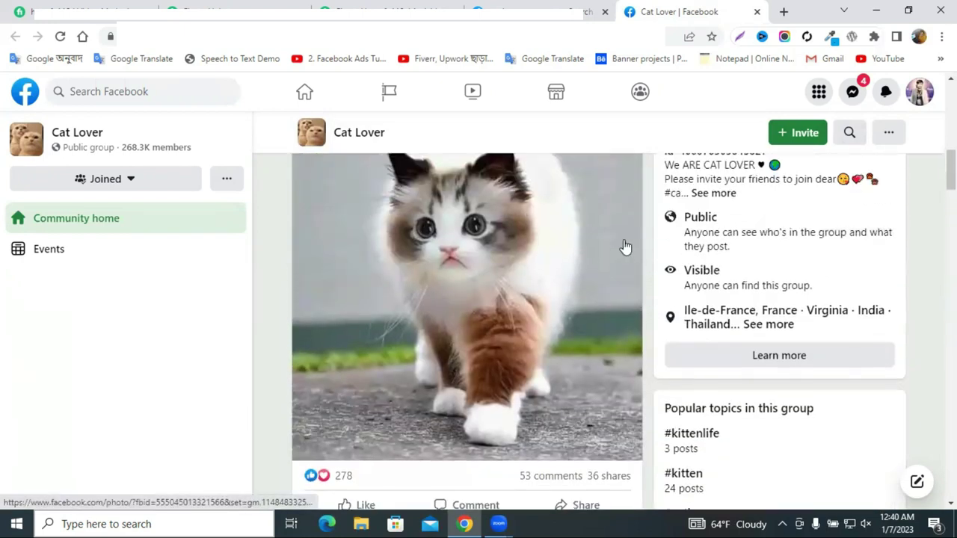
pyautogui.scroll(5, 625, 247)
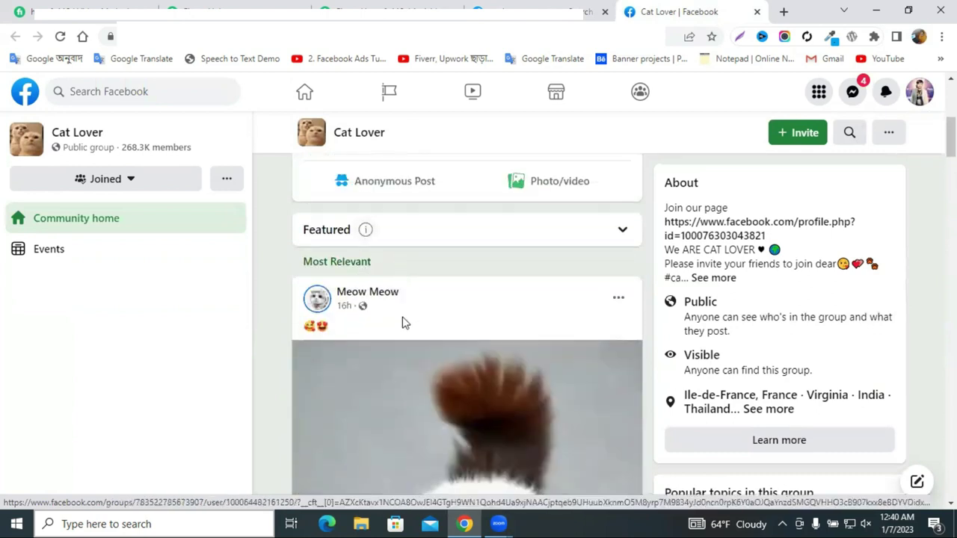
pyautogui.scroll(-6, 403, 323)
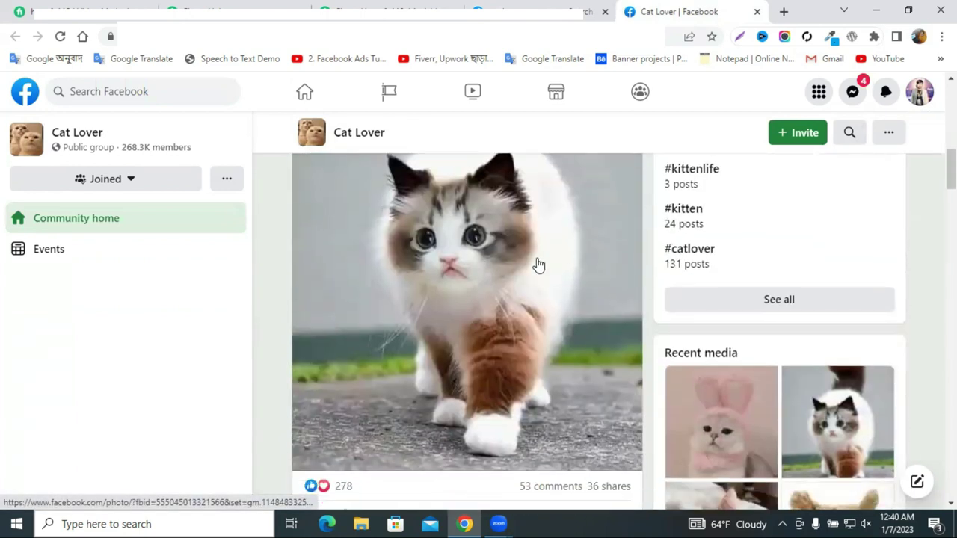
pyautogui.scroll(4, 459, 277)
pyautogui.scroll(-2, 396, 267)
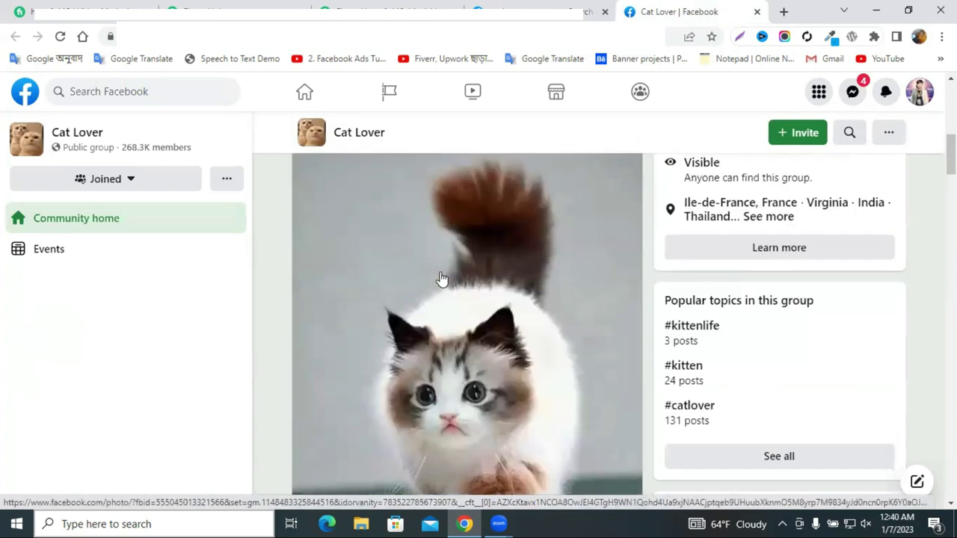
pyautogui.scroll(-4, 444, 274)
pyautogui.scroll(3, 493, 266)
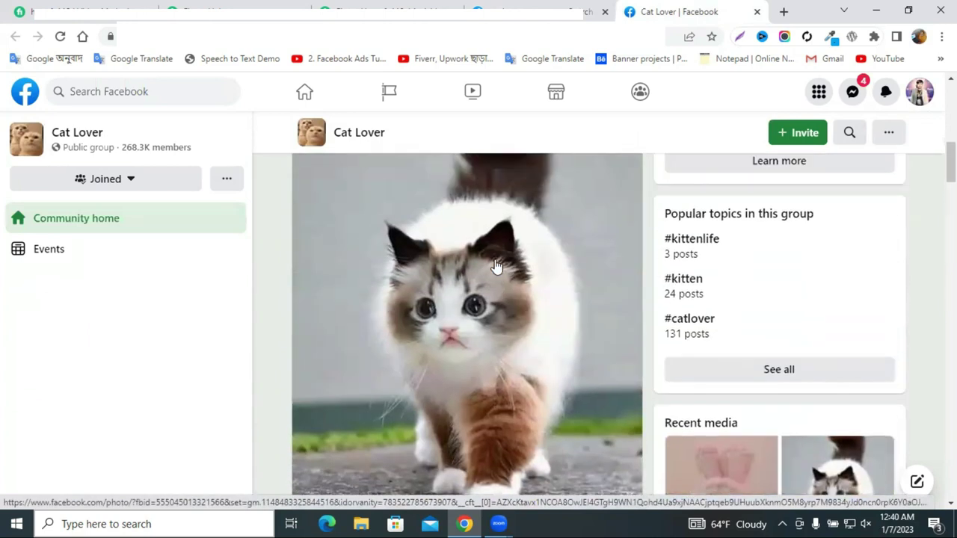
pyautogui.scroll(-3, 496, 265)
pyautogui.scroll(3, 498, 266)
pyautogui.scroll(-4, 498, 265)
pyautogui.scroll(6, 498, 265)
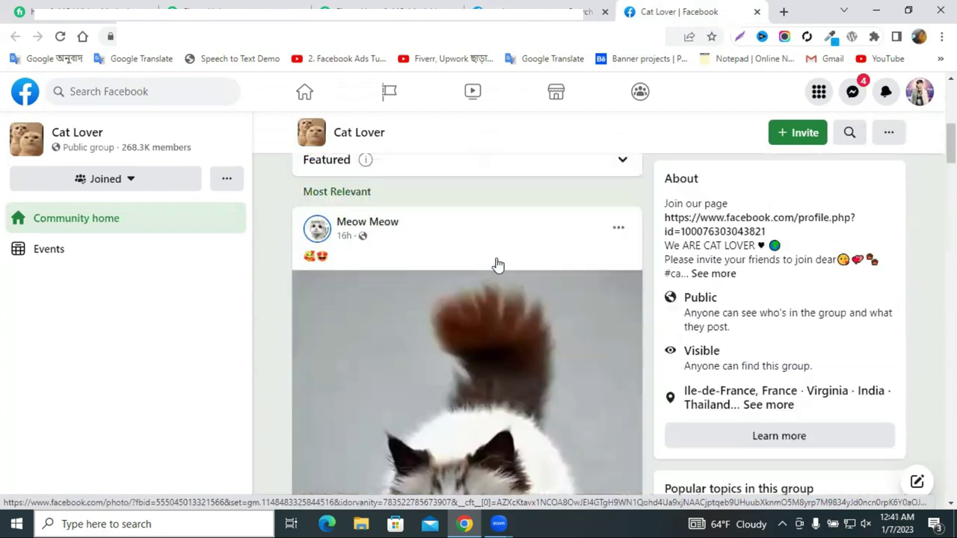
pyautogui.scroll(-2, 527, 314)
pyautogui.scroll(2, 509, 311)
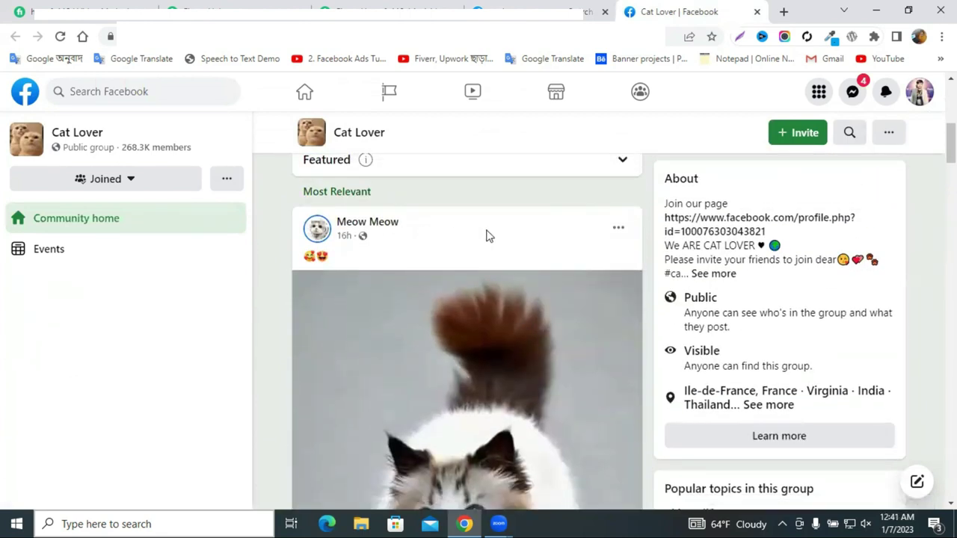
# Check the shares, comments and reactions on the first cat photo post in the group.
pyautogui.scroll(-5, 486, 275)
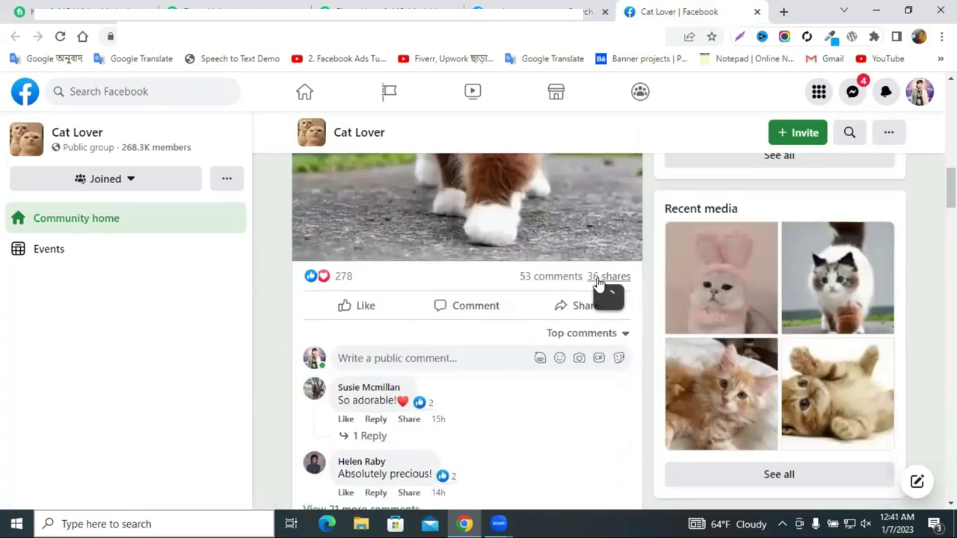
pyautogui.moveTo(598, 282)
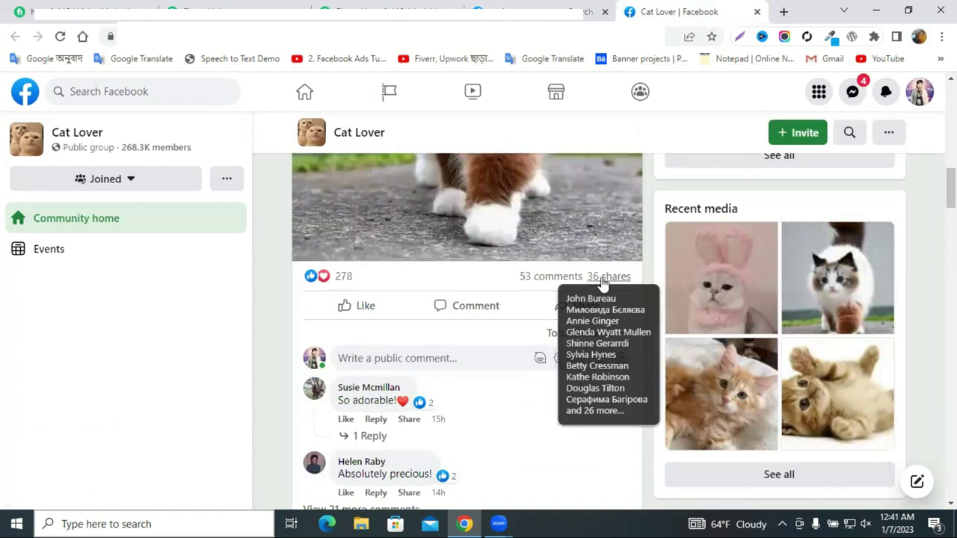
pyautogui.moveTo(530, 285)
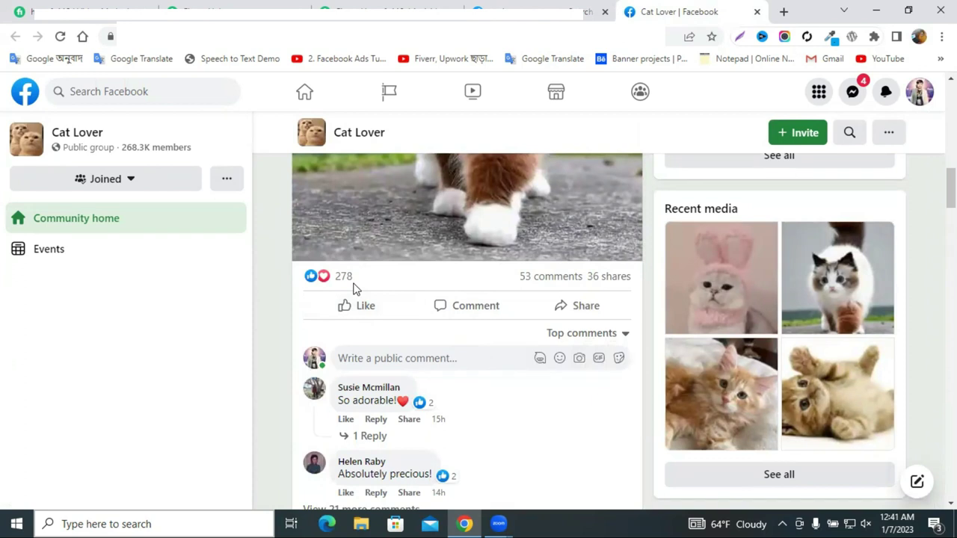
pyautogui.scroll(-1, 368, 295)
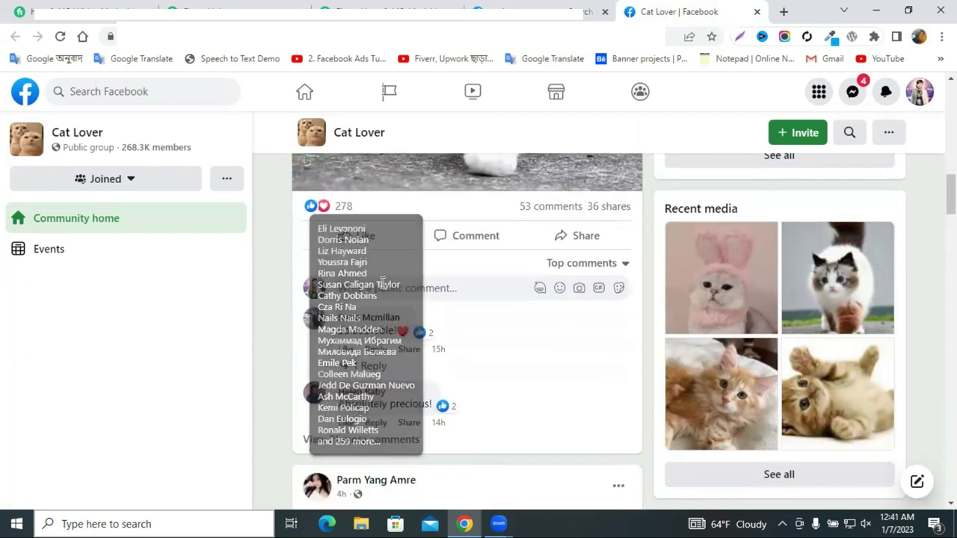
pyautogui.scroll(-1, 494, 334)
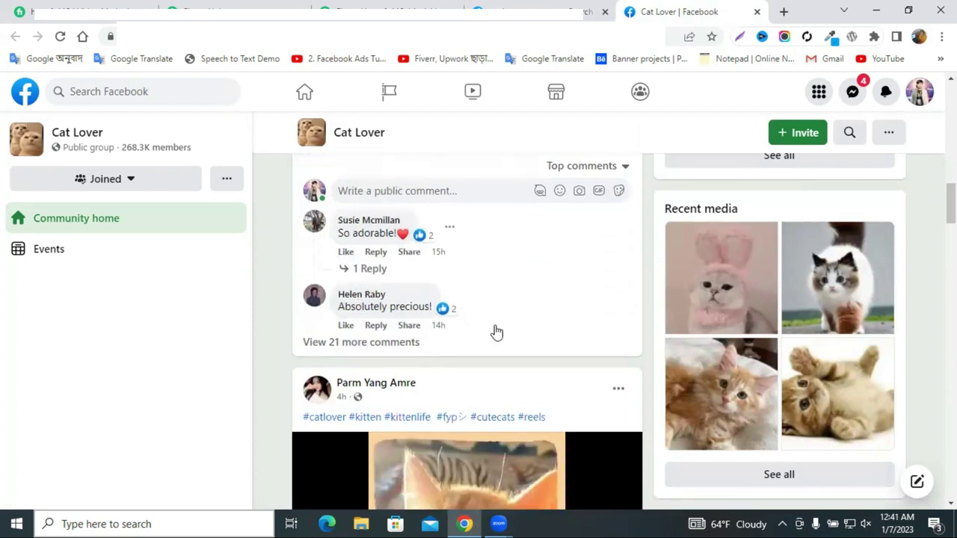
# Review the engagement on the following posts, including the orange kitten video and the cat in the pink bunny hat.
pyautogui.scroll(-3, 496, 322)
pyautogui.scroll(-3, 479, 321)
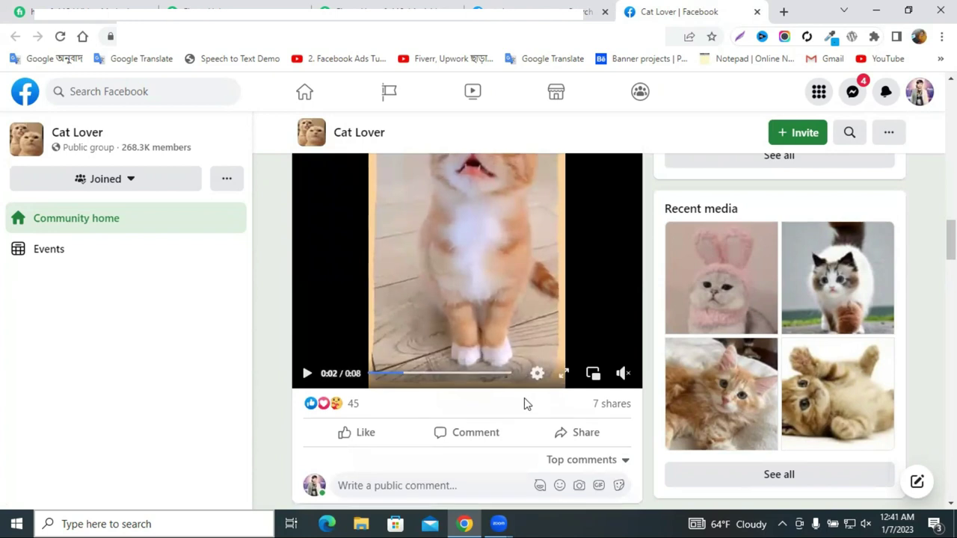
pyautogui.scroll(-4, 524, 399)
pyautogui.scroll(-2, 463, 285)
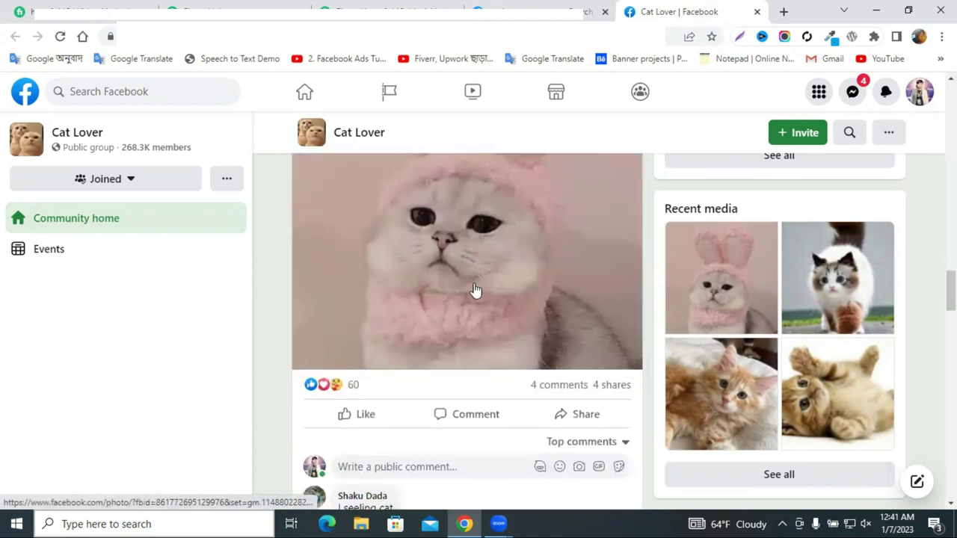
# Look through further posts in the Cat Lover feed, comparing the engagement on the cat photo and the "Kitten love nothing more than to eat!" video.
pyautogui.scroll(-10, 456, 362)
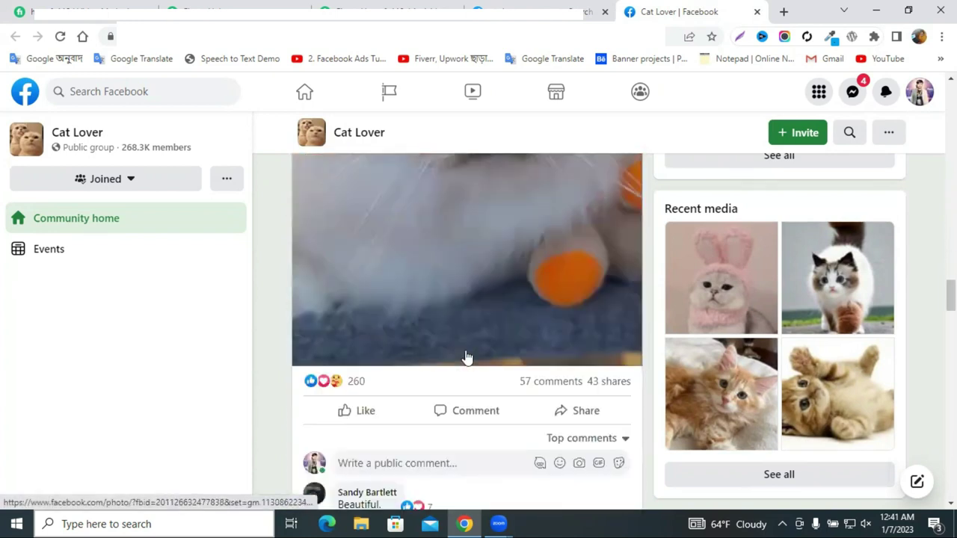
pyautogui.scroll(-1, 465, 357)
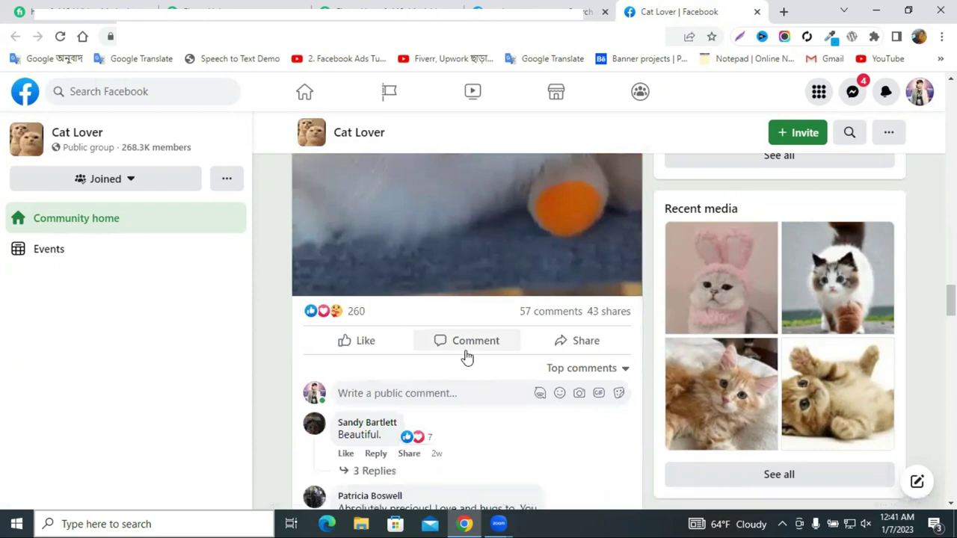
pyautogui.scroll(-6, 458, 368)
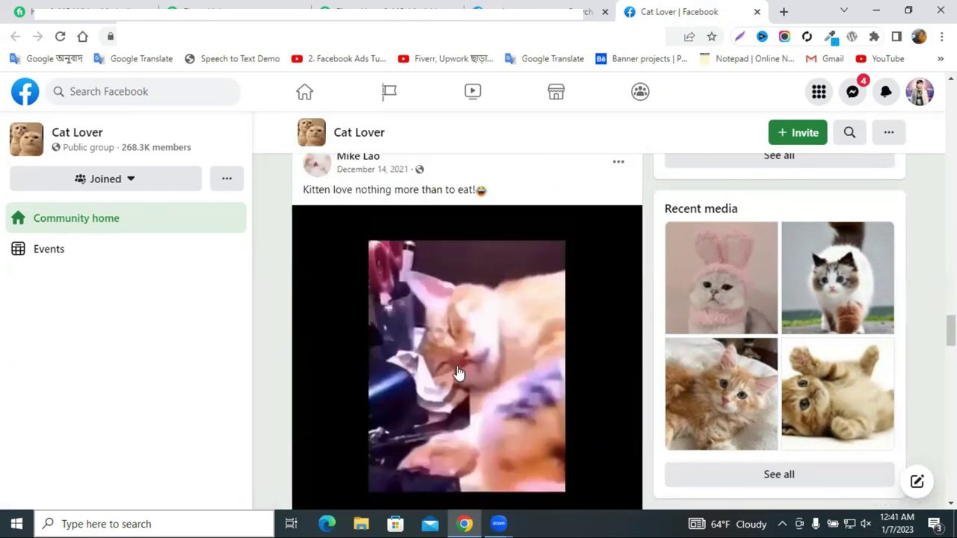
pyautogui.scroll(6, 457, 370)
pyautogui.scroll(3, 456, 363)
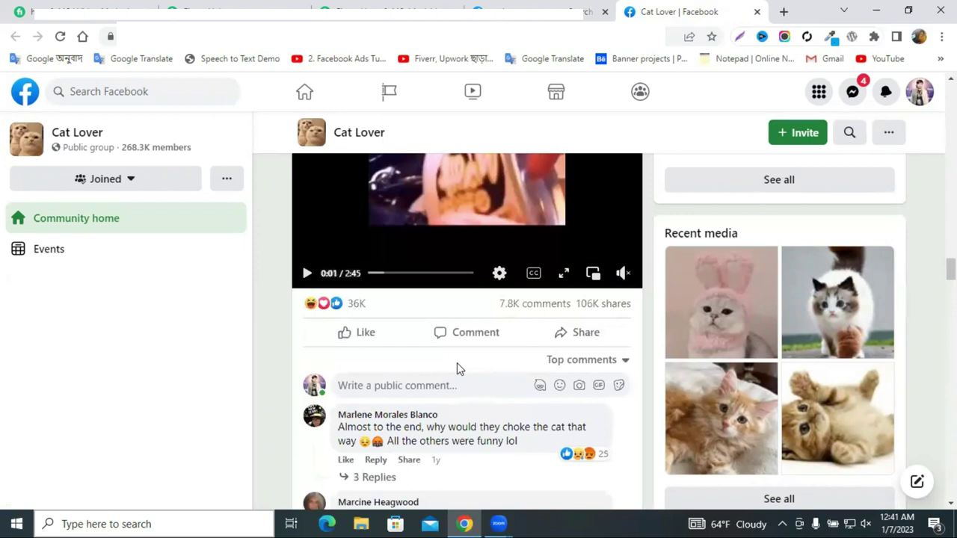
pyautogui.scroll(3, 344, 335)
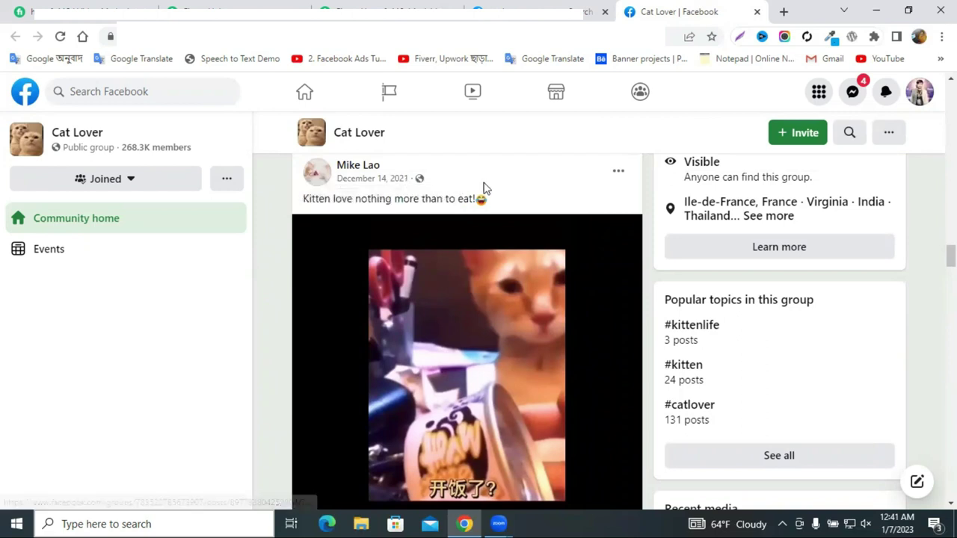
pyautogui.scroll(3, 457, 246)
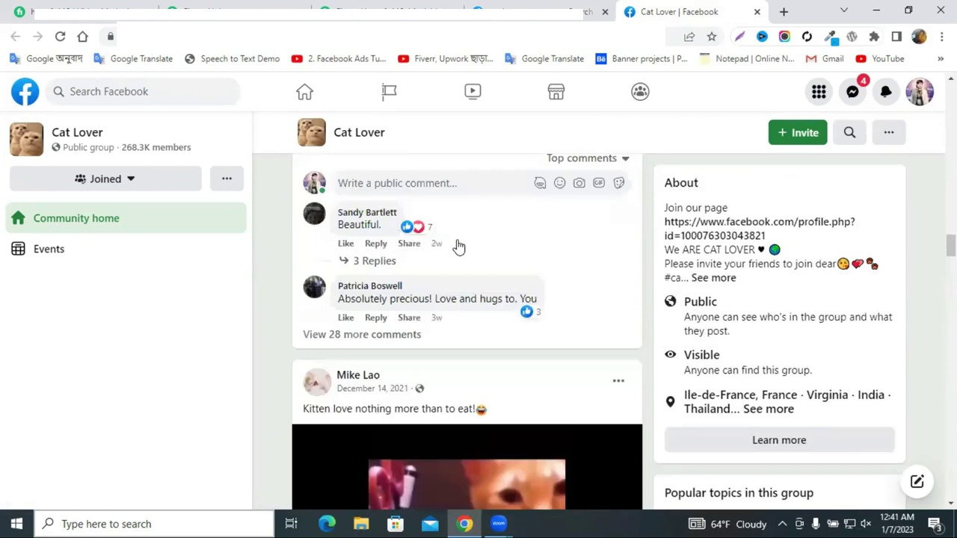
# Check the reactions and shares on the "Kitten love nothing more than to eat!" video post.
pyautogui.scroll(-6, 457, 246)
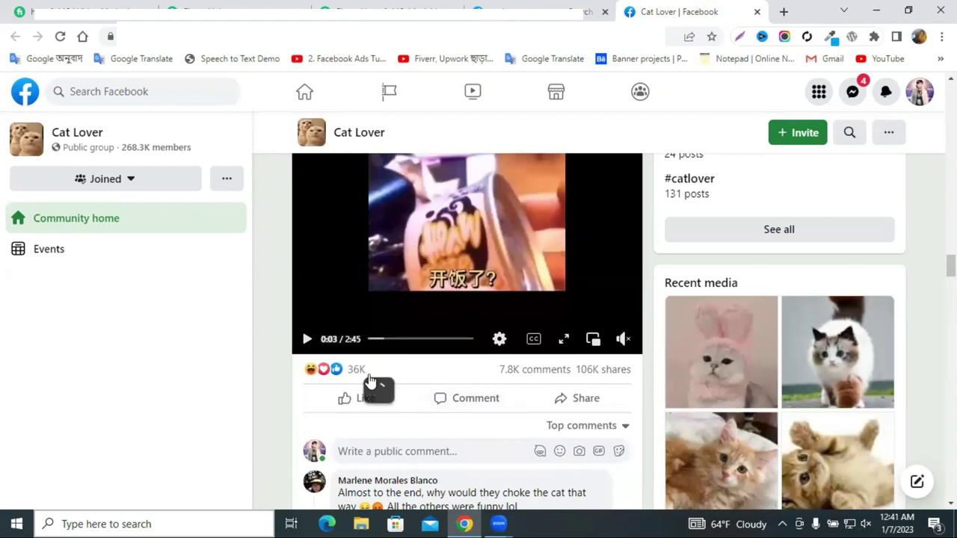
pyautogui.moveTo(342, 377)
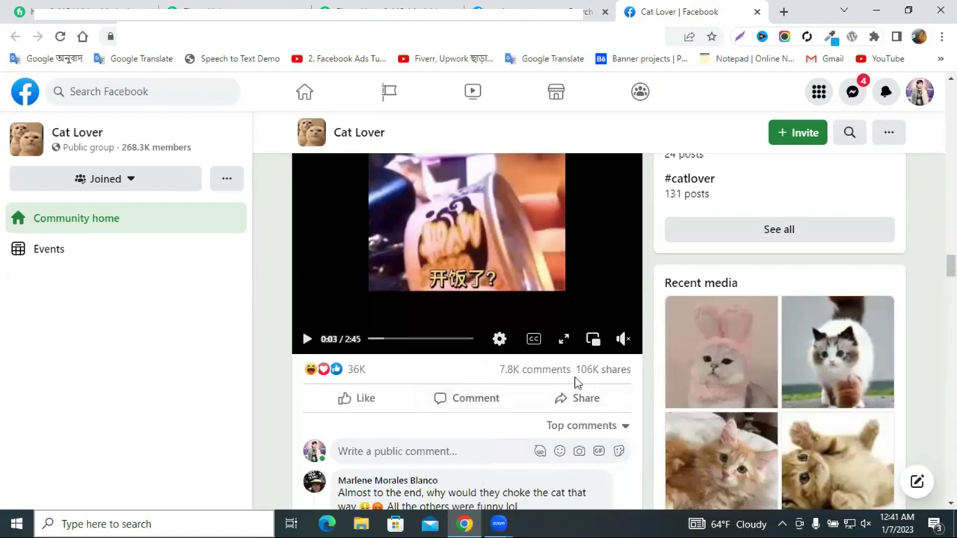
pyautogui.moveTo(587, 380)
pyautogui.scroll(2, 503, 294)
pyautogui.scroll(-3, 504, 293)
pyautogui.scroll(3, 493, 295)
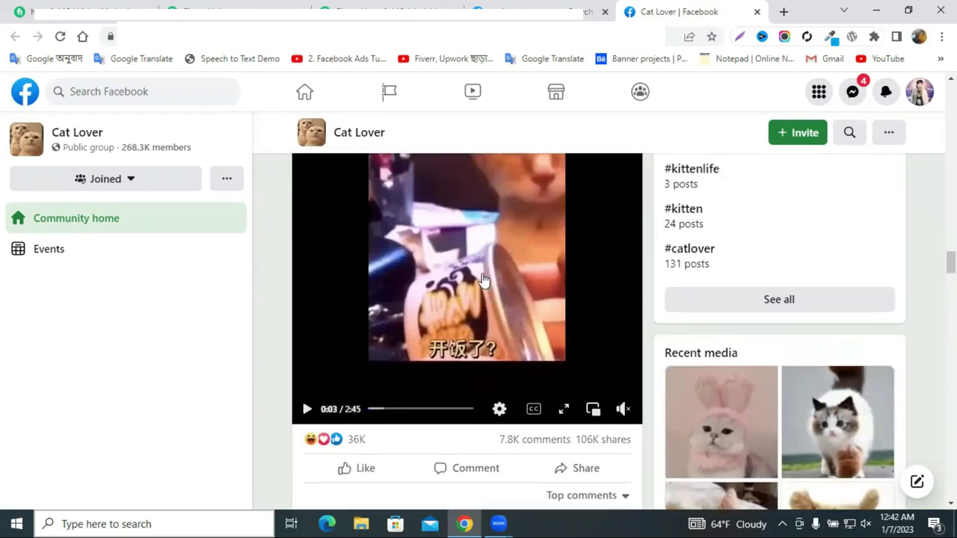
# Check who commented on the kitten video and load more comments beneath the post.
pyautogui.scroll(-1, 514, 299)
pyautogui.scroll(-3, 514, 295)
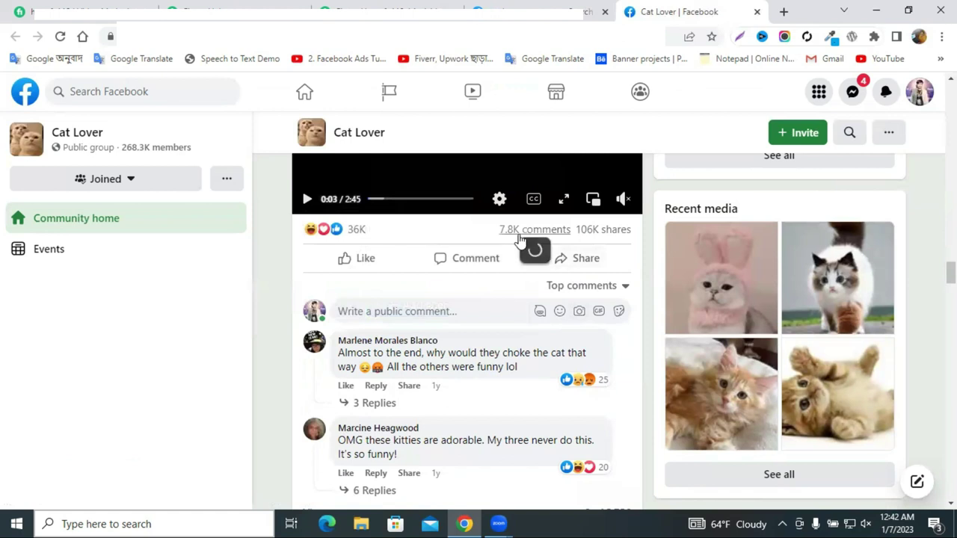
pyautogui.moveTo(519, 241)
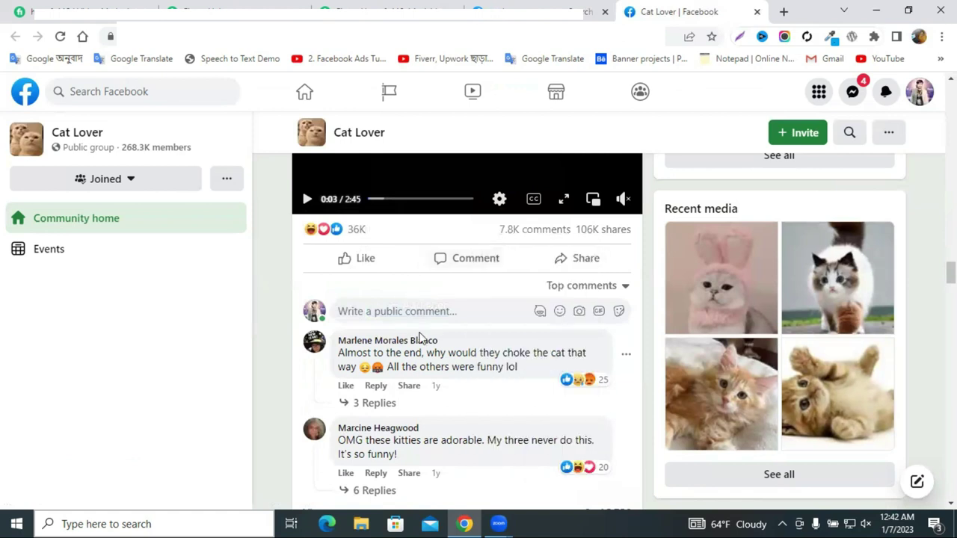
pyautogui.scroll(-2, 421, 333)
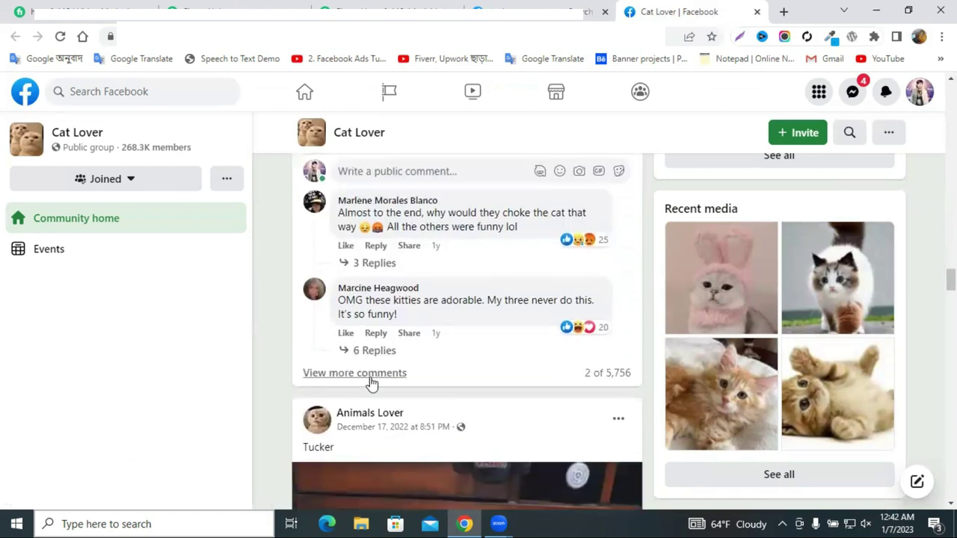
pyautogui.click(439, 372)
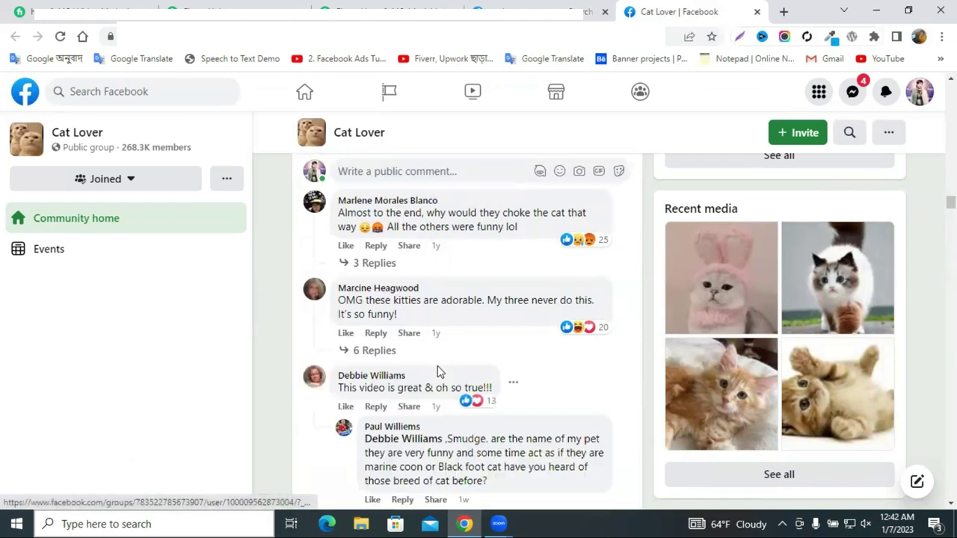
# Open the group profile of the commenter who wrote "OMG these kitties are adorable" in a new tab, and go to their main profile.
pyautogui.rightClick(358, 296)
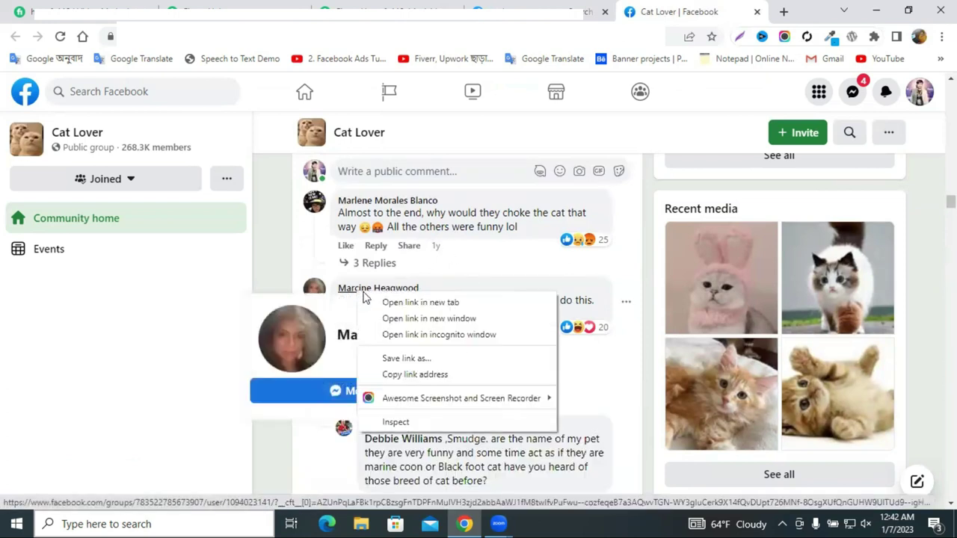
pyautogui.click(392, 303)
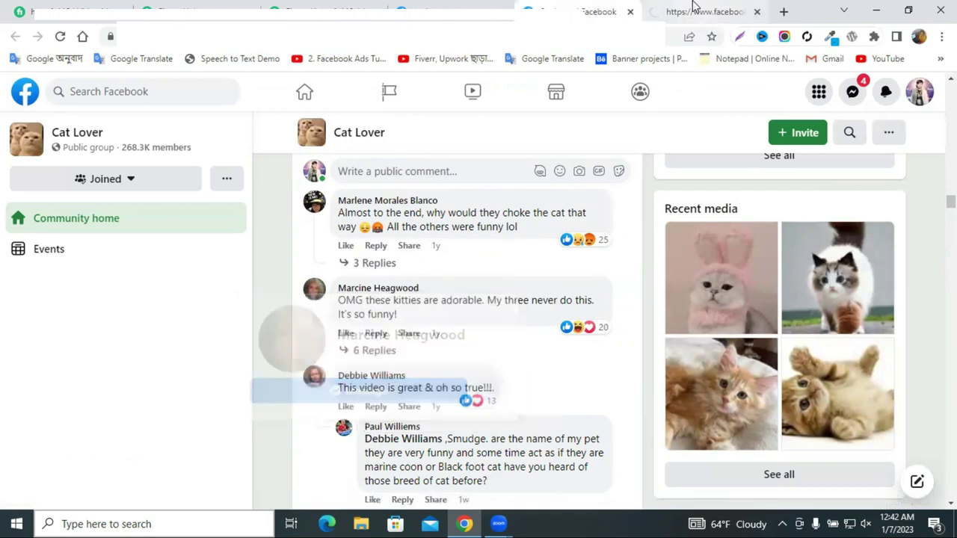
pyautogui.click(677, 11)
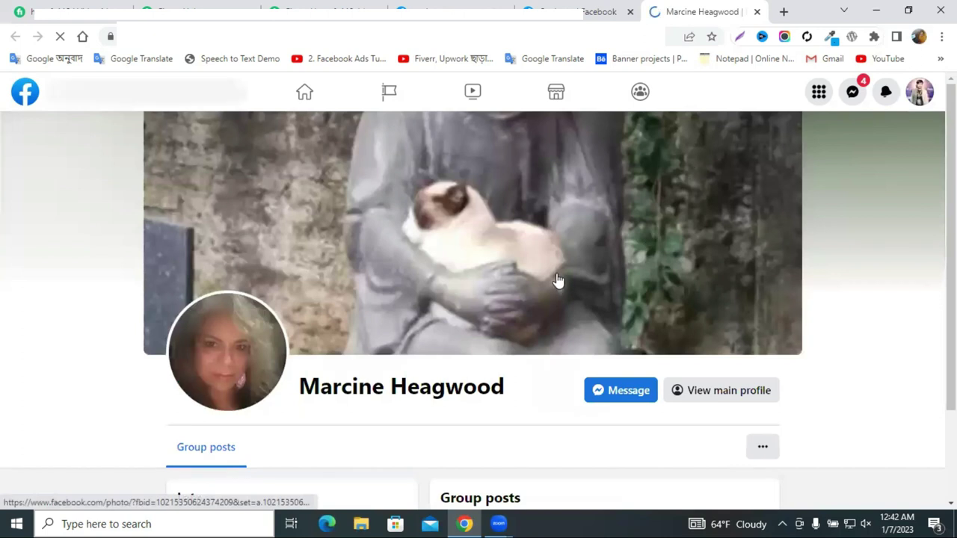
pyautogui.scroll(-2, 558, 279)
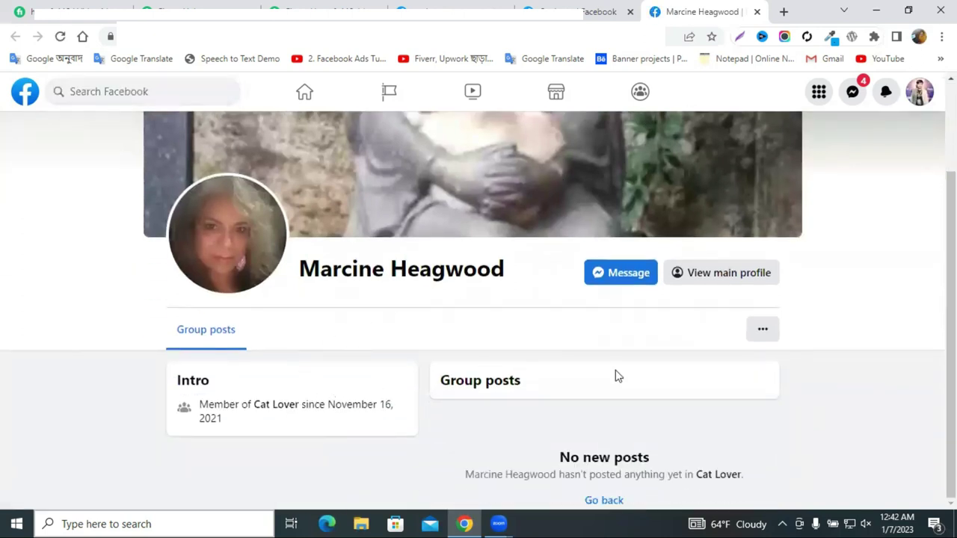
pyautogui.click(705, 281)
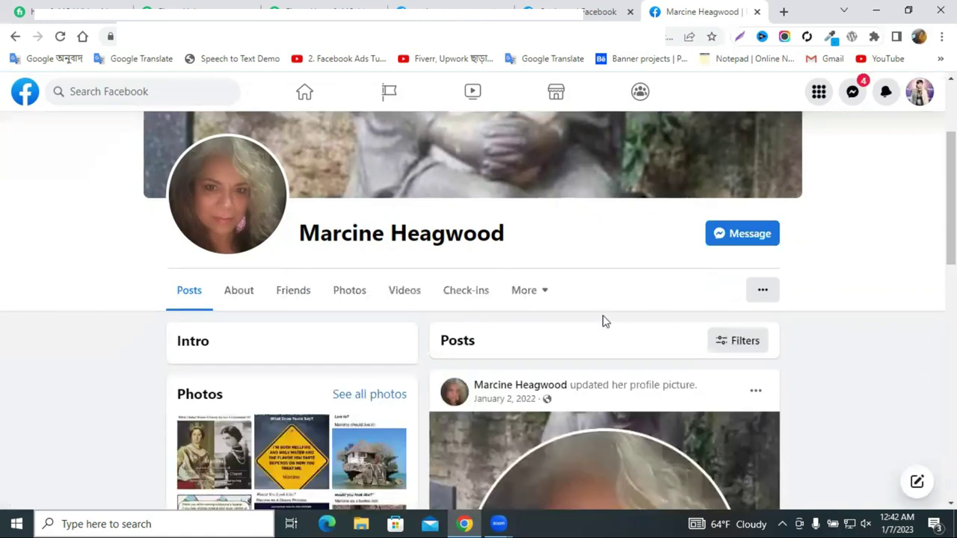
# Examine the commenter's main profile, including the intro, photos and profile picture post.
pyautogui.scroll(-1, 470, 292)
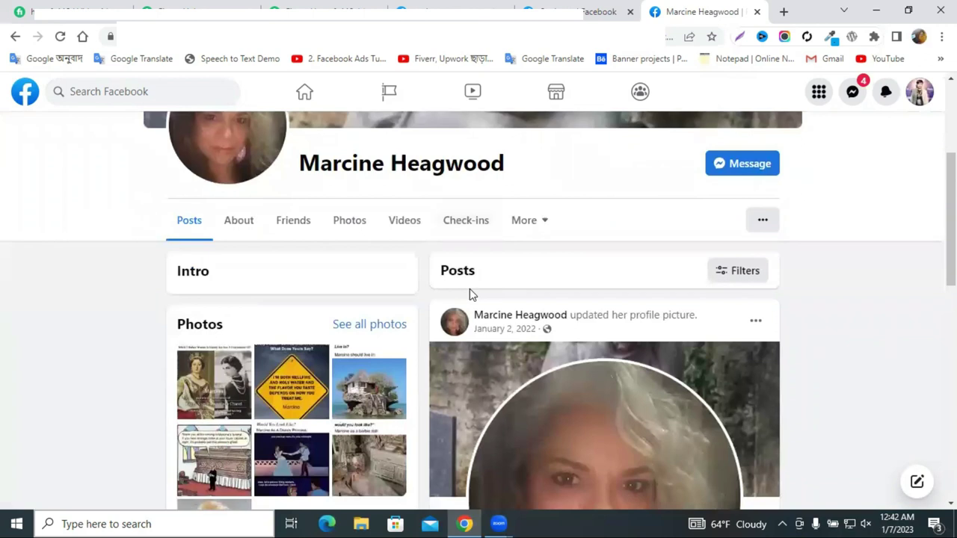
pyautogui.scroll(-1, 470, 292)
pyautogui.scroll(-4, 357, 300)
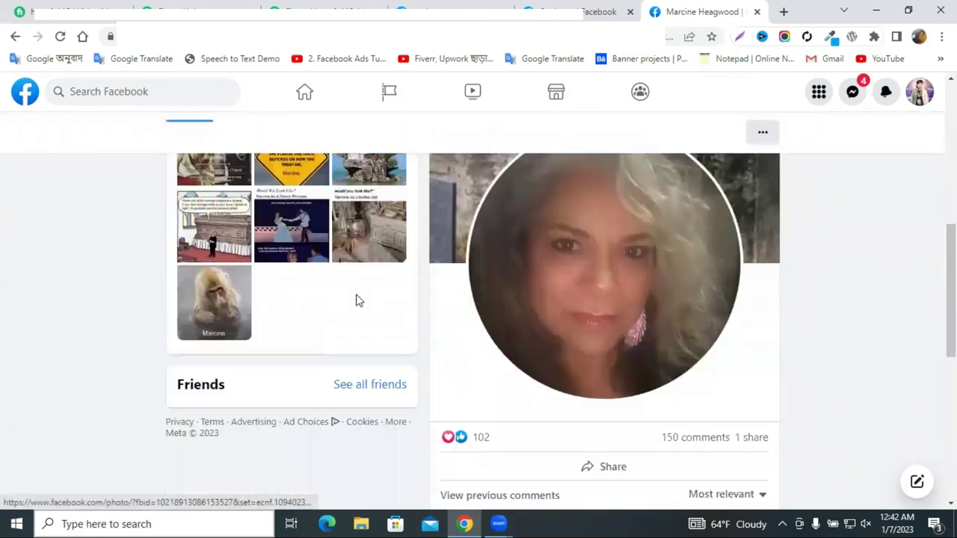
pyautogui.scroll(10, 560, 301)
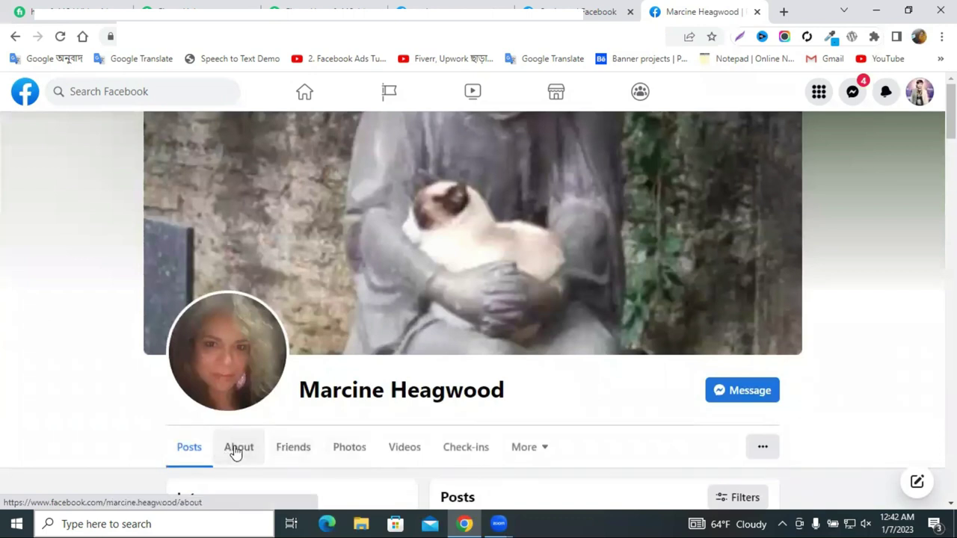
# Review the commenter's About overview for workplace, school, location and relationship details.
pyautogui.click(239, 447)
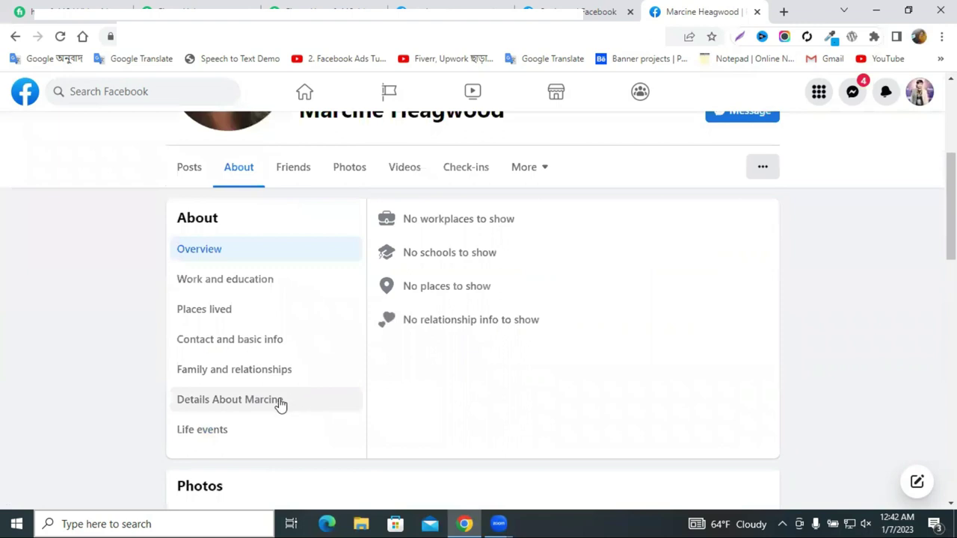
pyautogui.scroll(-8, 242, 374)
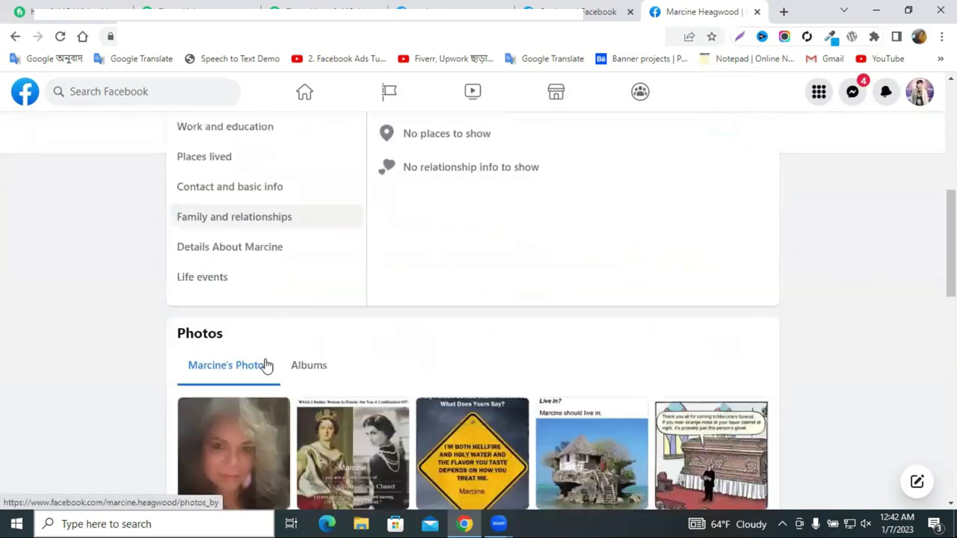
pyautogui.scroll(8, 275, 362)
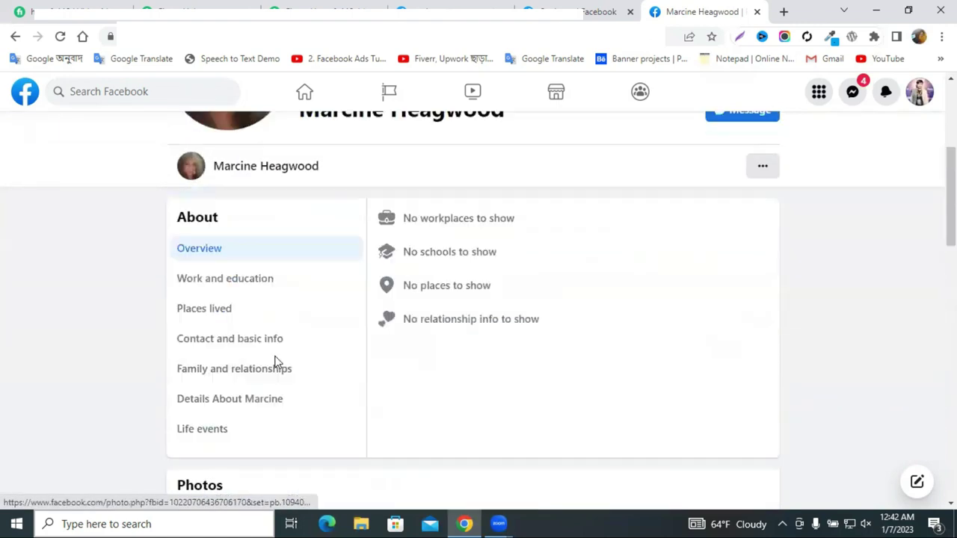
pyautogui.scroll(4, 284, 359)
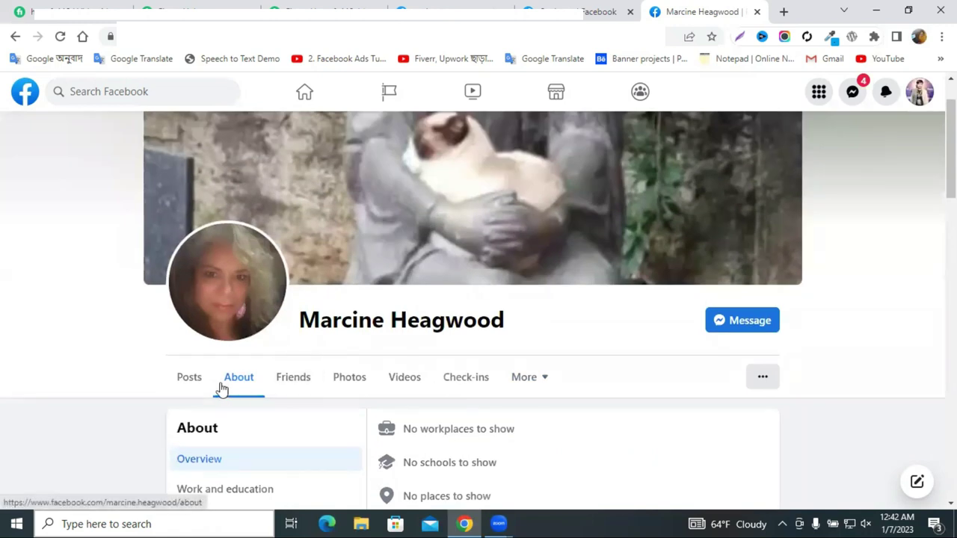
# Return to the commenter's posts and read through them to judge their activity and interests.
pyautogui.click(192, 380)
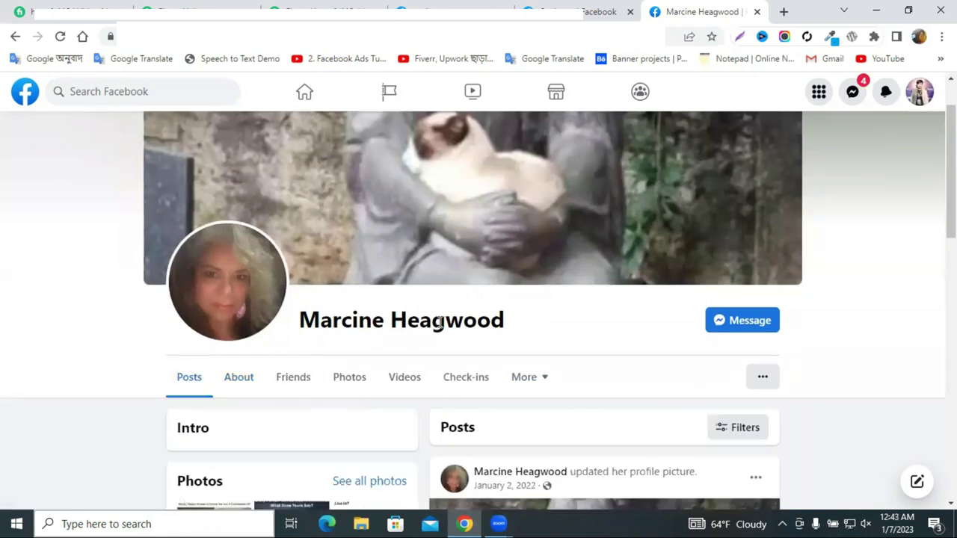
pyautogui.scroll(-4, 452, 320)
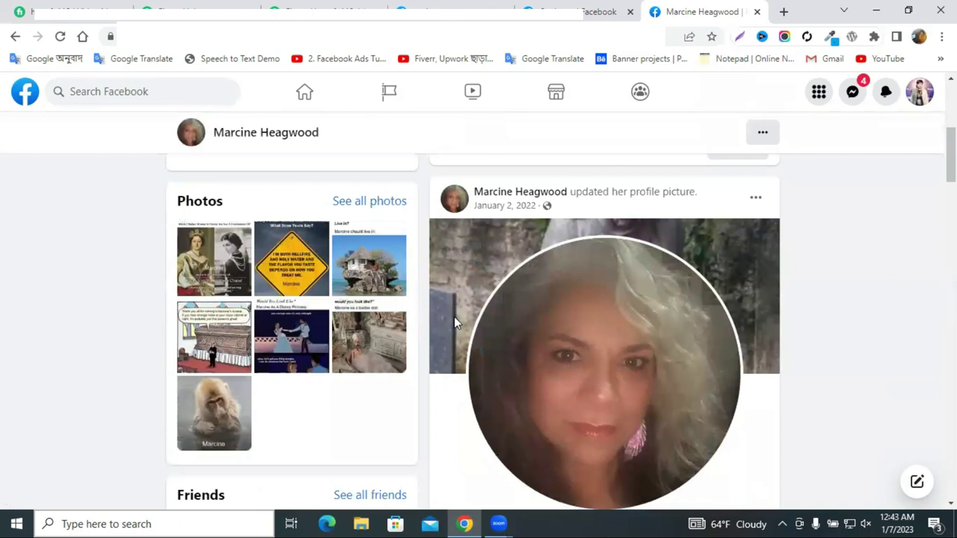
pyautogui.scroll(-10, 588, 265)
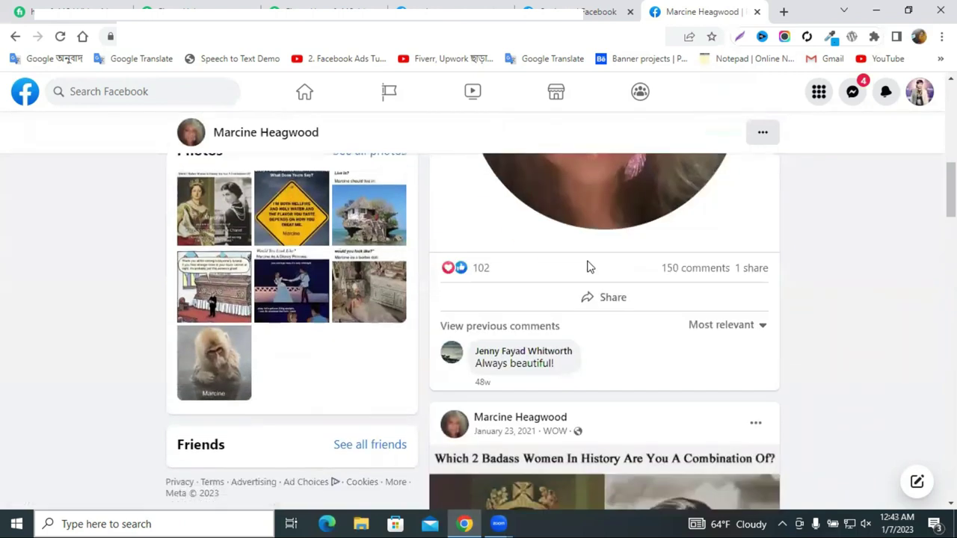
pyautogui.scroll(-3, 588, 265)
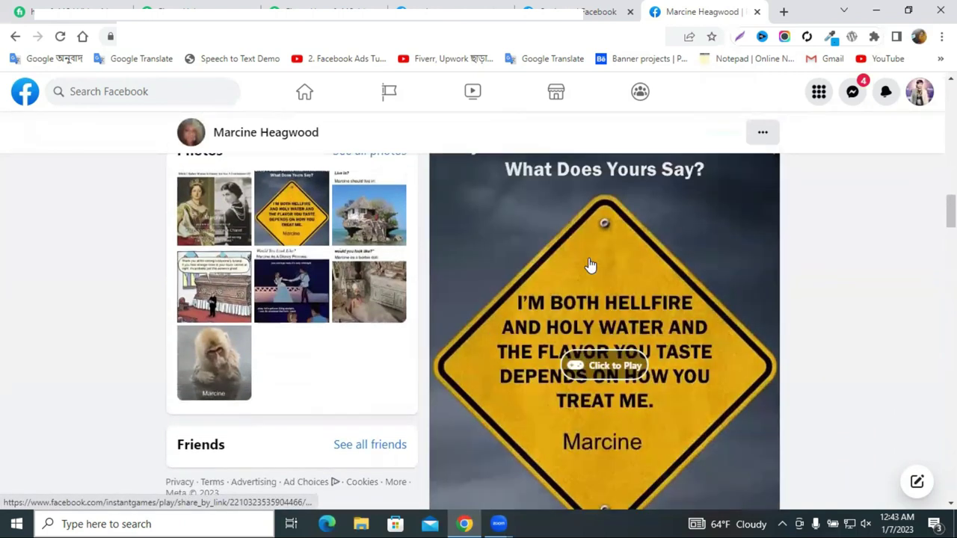
pyautogui.scroll(12, 588, 265)
pyautogui.scroll(3, 588, 265)
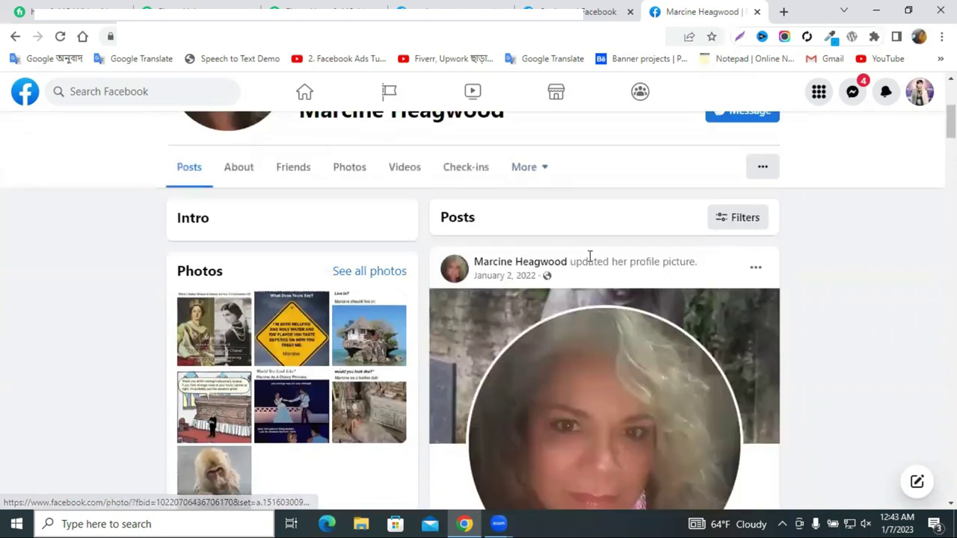
pyautogui.scroll(-2, 588, 265)
pyautogui.scroll(4, 648, 278)
pyautogui.scroll(1, 648, 278)
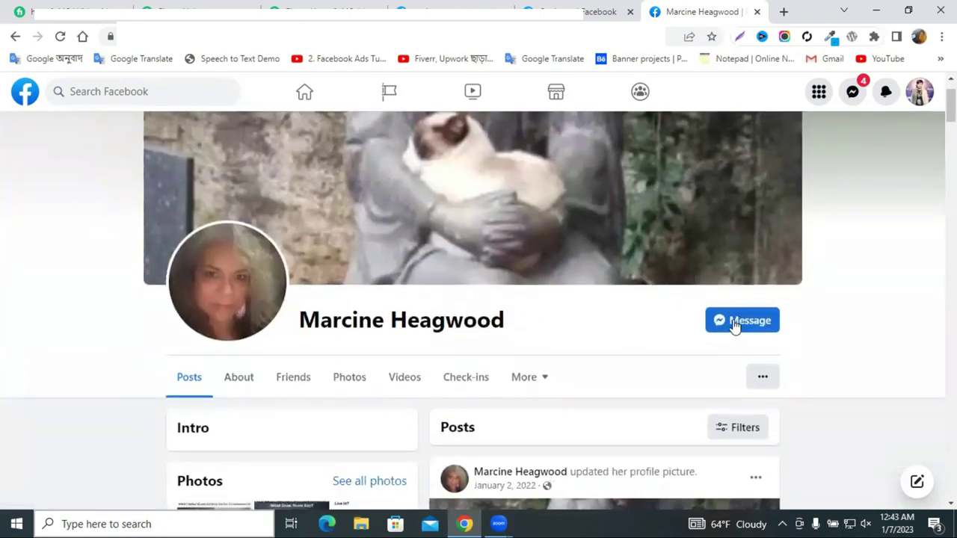
# Open a message chat with the commenter and examine the friendship status note in it.
pyautogui.click(730, 323)
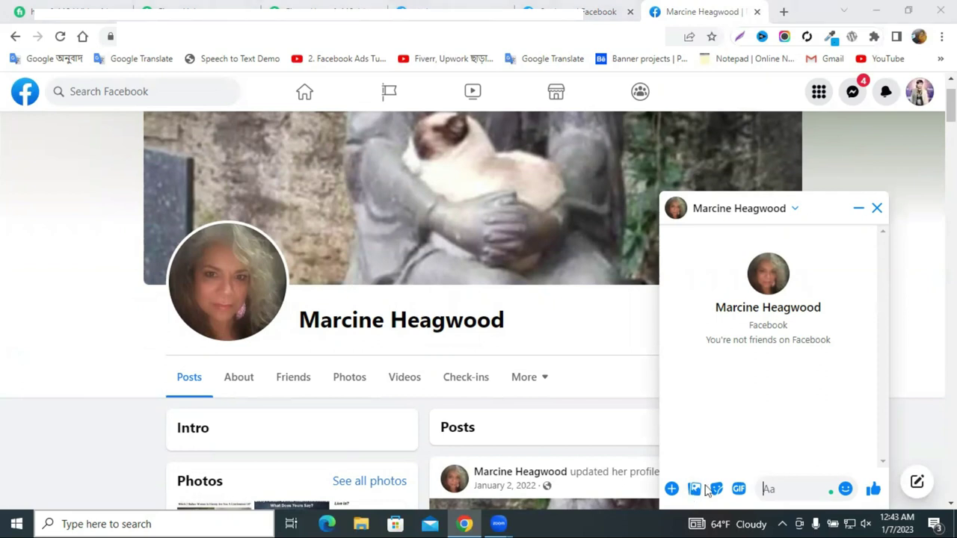
pyautogui.moveTo(838, 347); pyautogui.dragTo(702, 340)
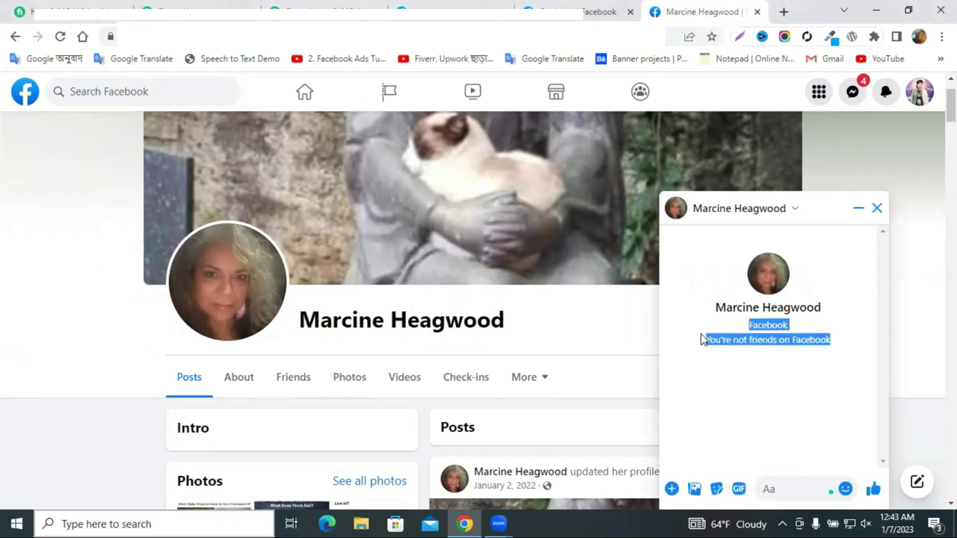
pyautogui.click(788, 367)
pyautogui.tripleClick(784, 337)
pyautogui.scroll(-1, 460, 379)
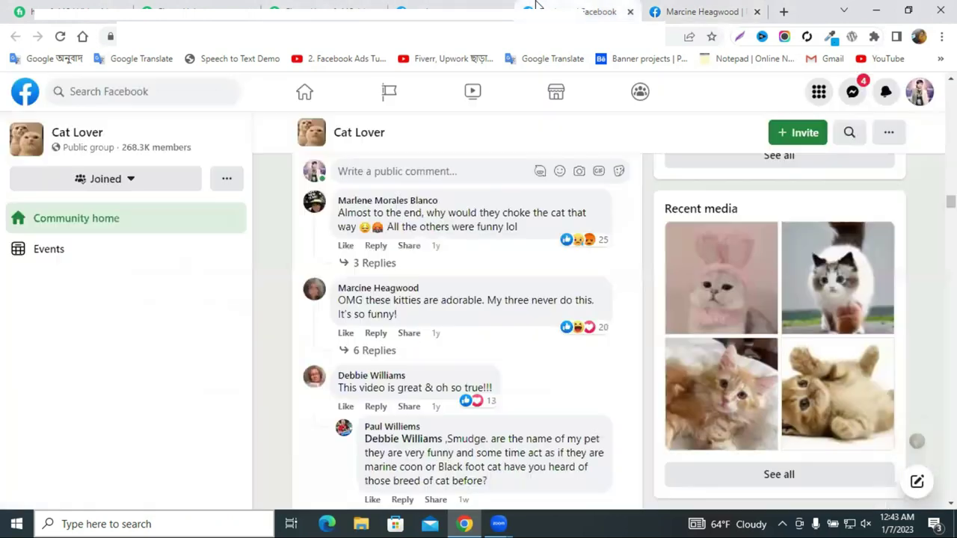
# Open the group profile of the commenter who wrote "This video is great & oh so true!!!", review its intro and posts, and close it.
pyautogui.click(576, 11)
pyautogui.scroll(-1, 355, 377)
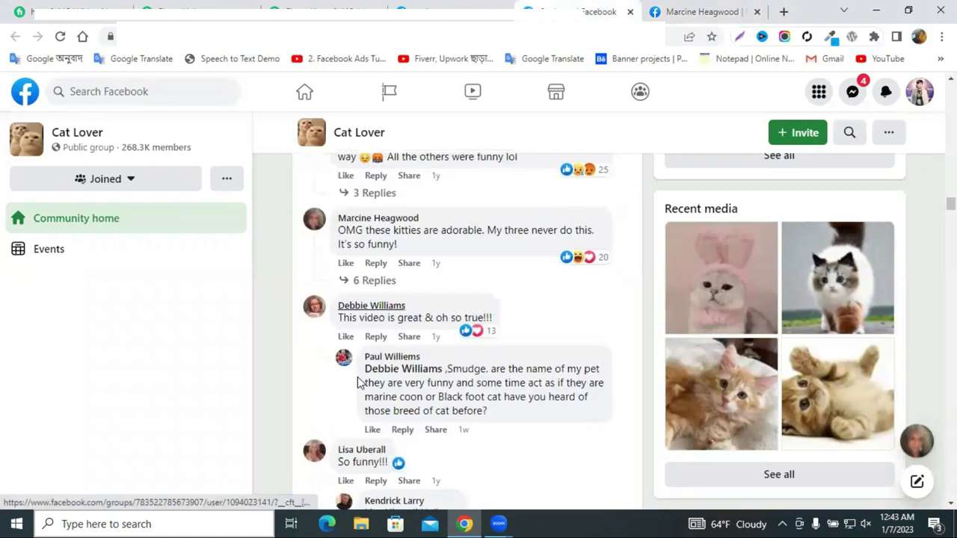
pyautogui.rightClick(380, 307)
pyautogui.click(388, 316)
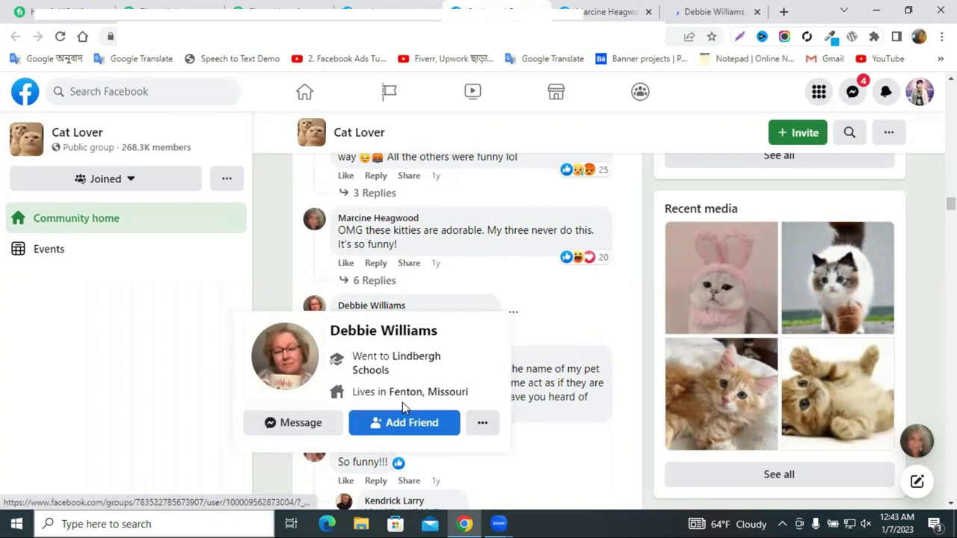
pyautogui.click(707, 8)
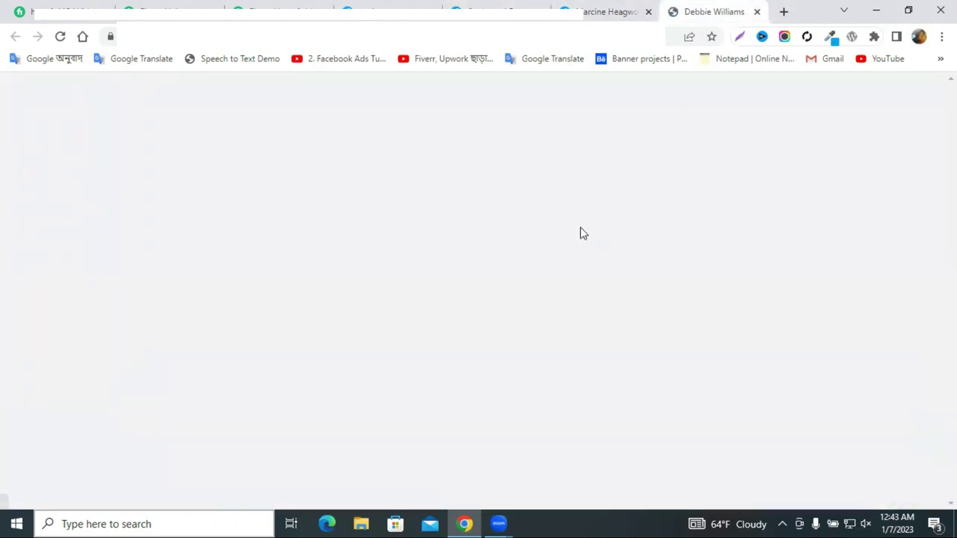
pyautogui.scroll(-2, 664, 228)
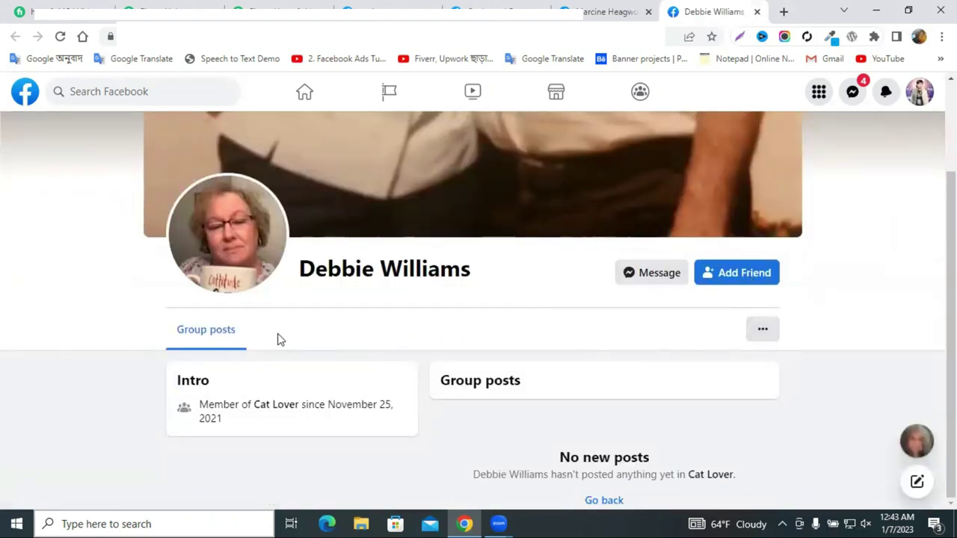
pyautogui.click(756, 11)
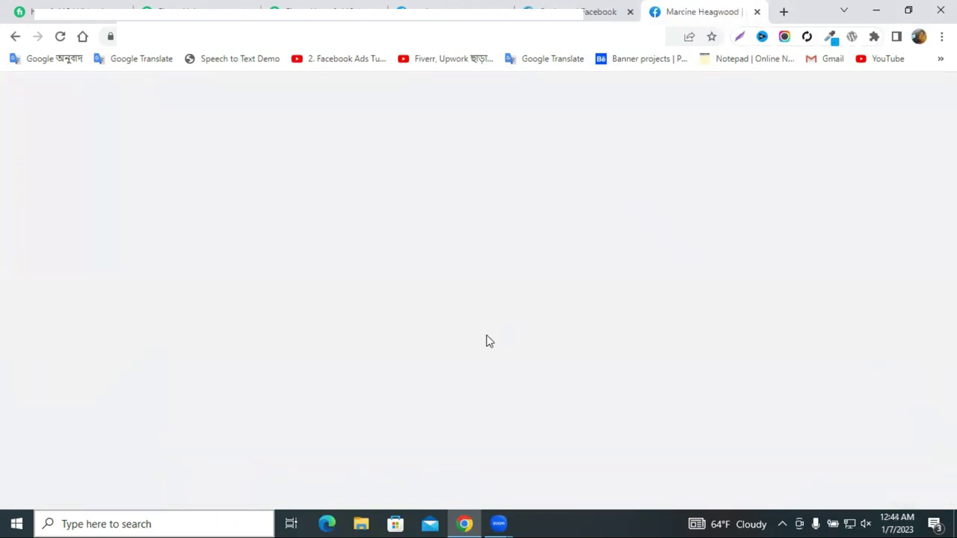
# Return to the Cat Lover post's comments and preview several commenters' profile cards for location, work and education details.
pyautogui.click(576, 12)
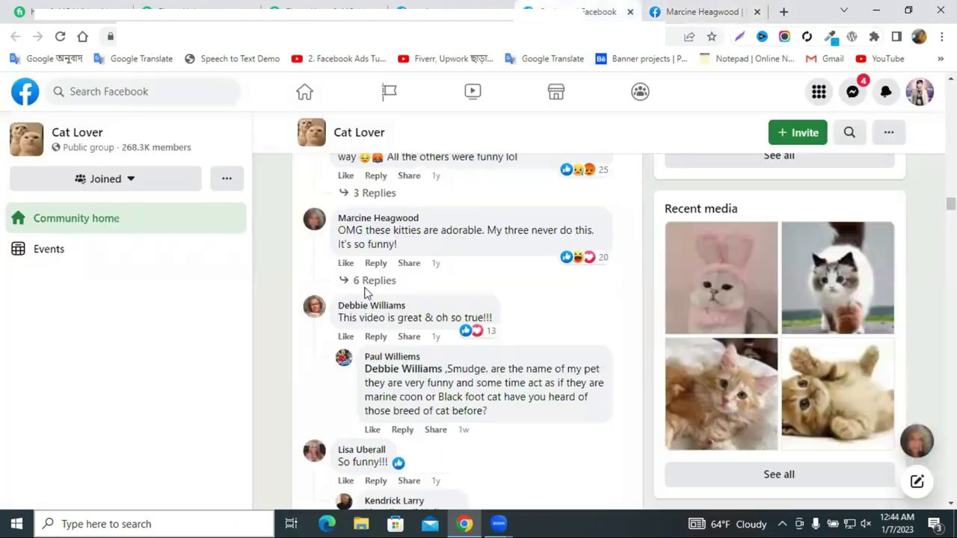
pyautogui.moveTo(353, 313)
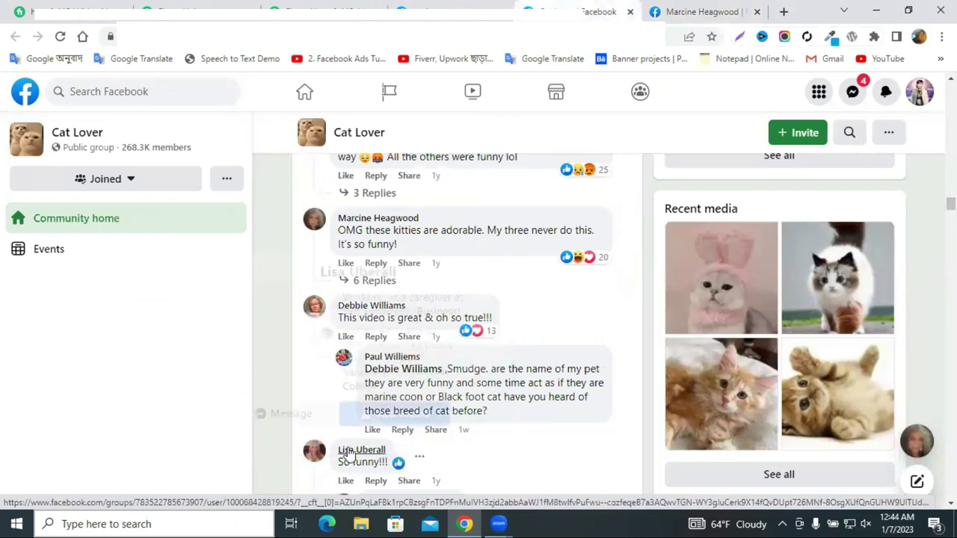
pyautogui.moveTo(350, 454)
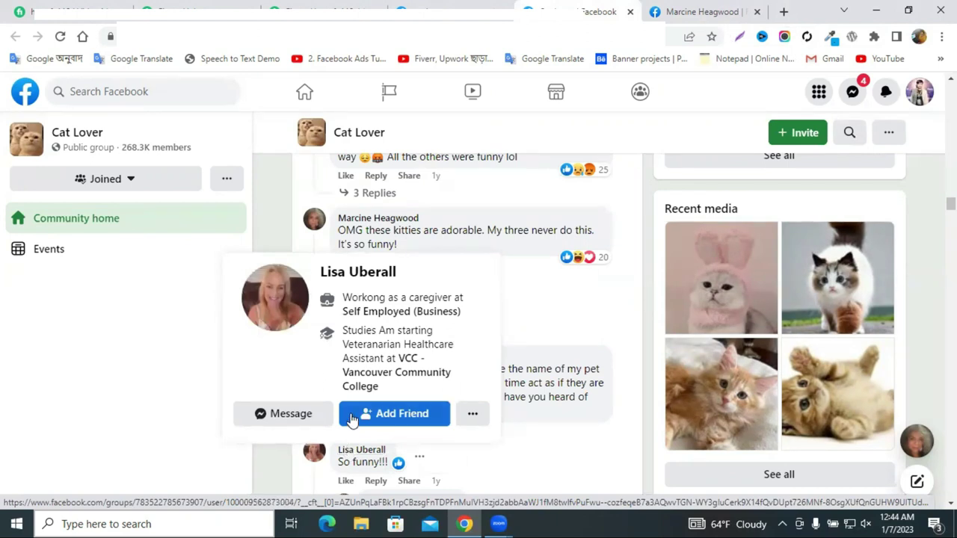
pyautogui.scroll(-2, 292, 452)
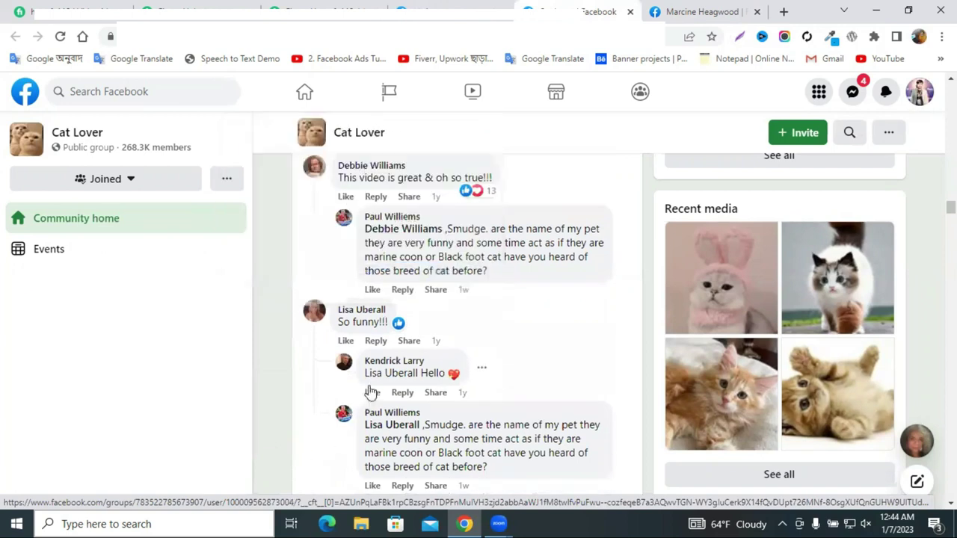
pyautogui.moveTo(384, 368)
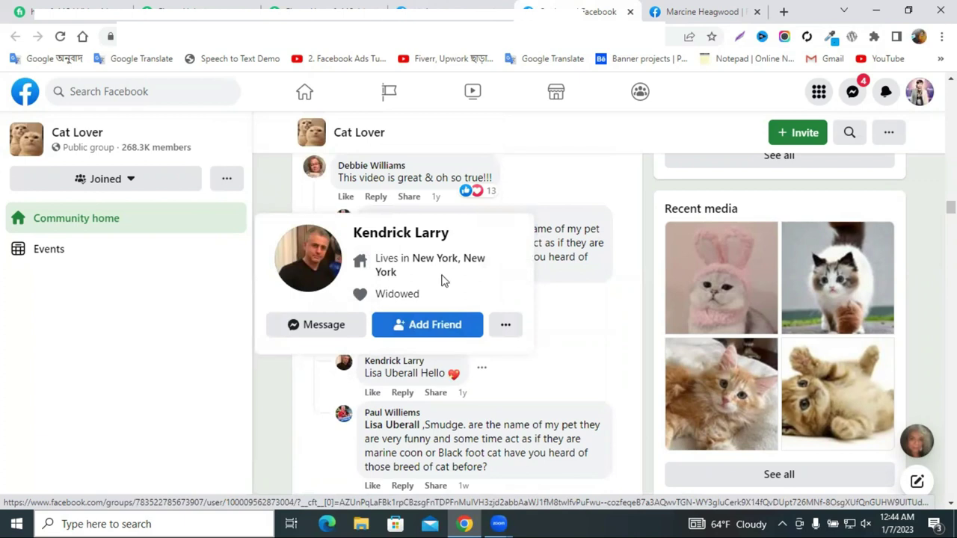
pyautogui.scroll(-2, 352, 415)
pyautogui.moveTo(352, 419)
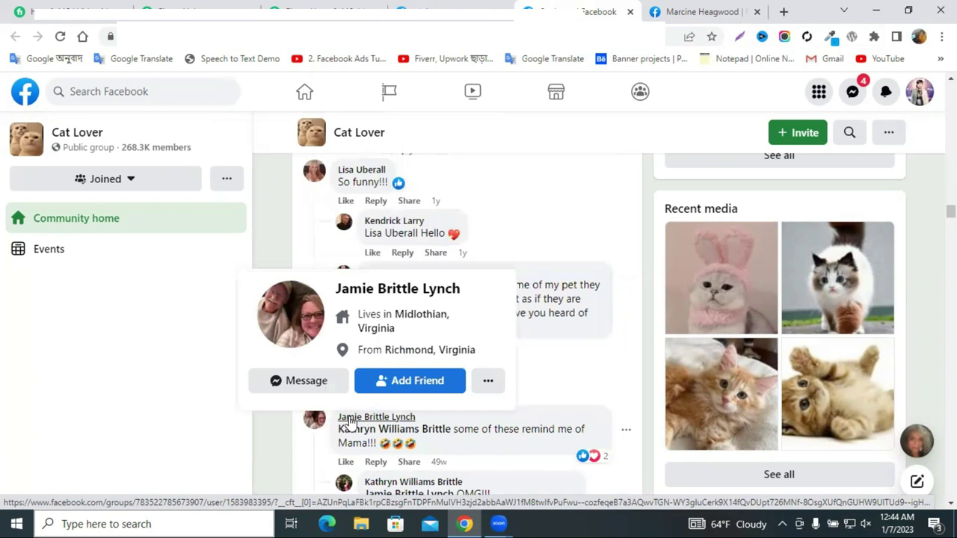
pyautogui.scroll(-6, 304, 431)
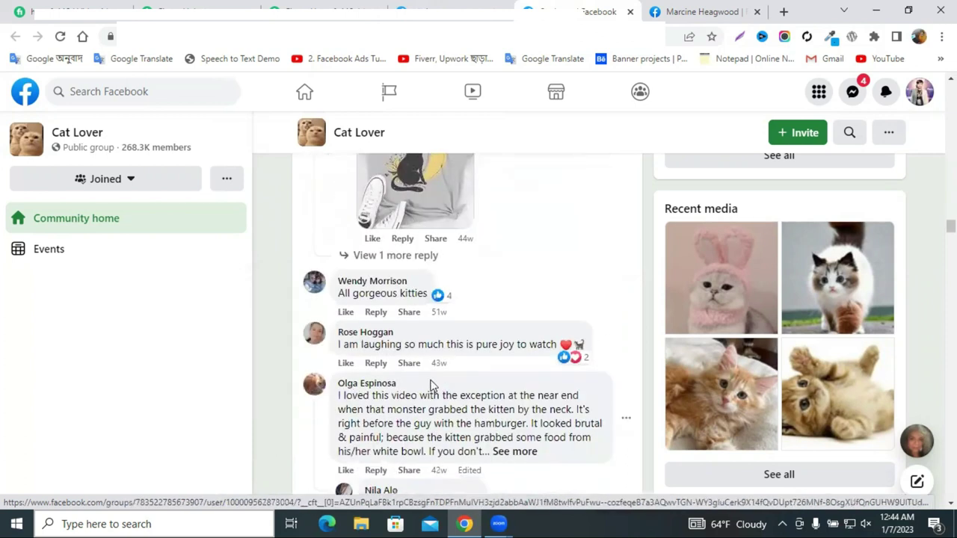
pyautogui.moveTo(365, 333)
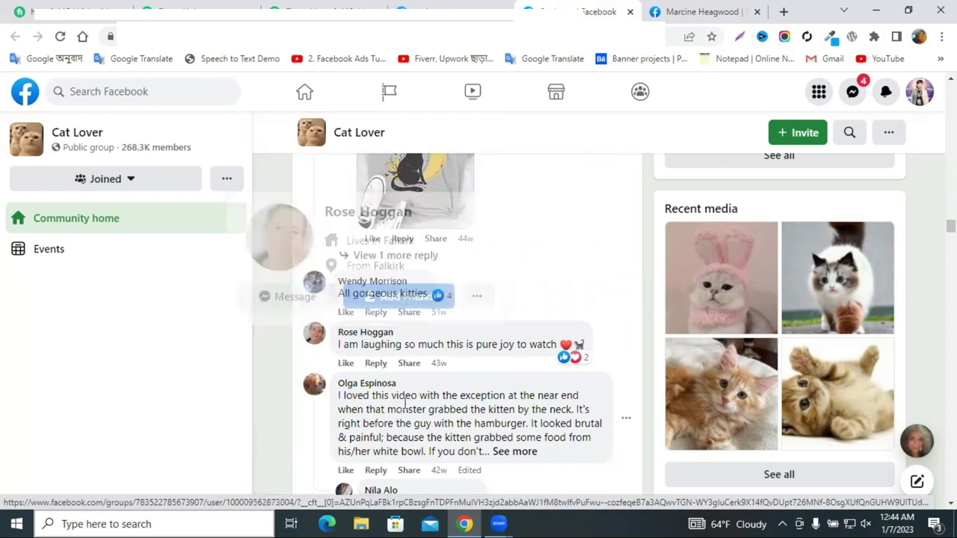
# Continue through the comments on the cat video, previewing profile cards of further commenters such as the author of the wild cats comment.
pyautogui.scroll(-2, 410, 406)
pyautogui.scroll(-4, 449, 310)
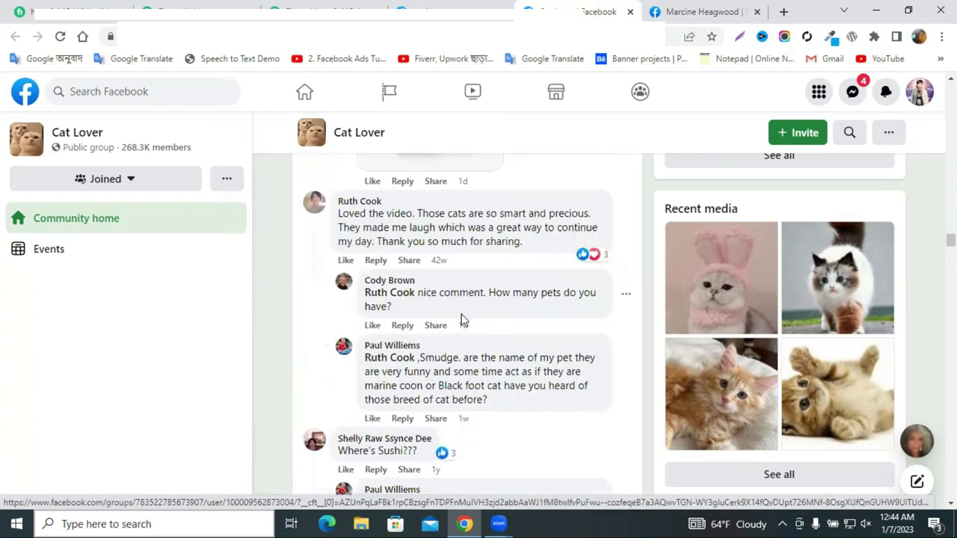
pyautogui.scroll(-1, 411, 331)
pyautogui.scroll(-1, 411, 331)
pyautogui.moveTo(373, 236)
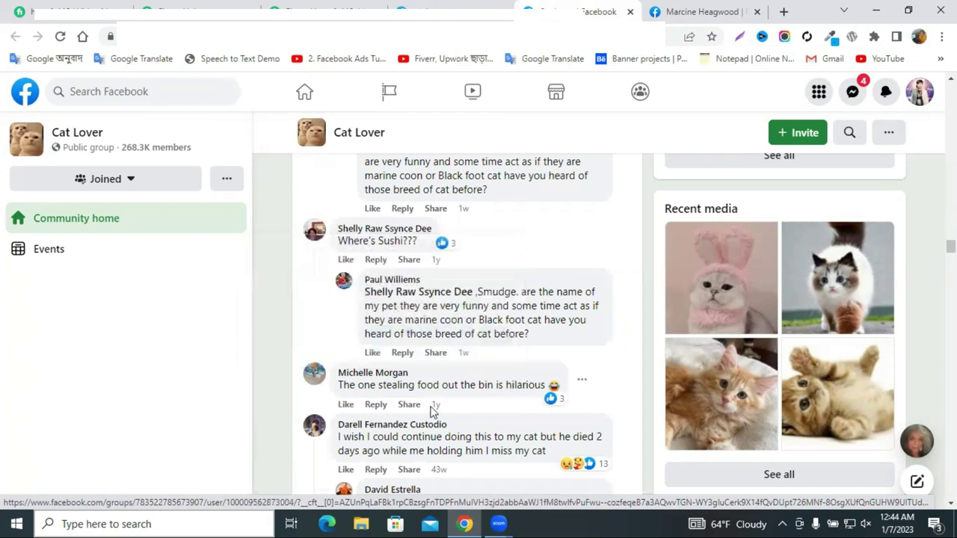
pyautogui.scroll(-2, 364, 341)
pyautogui.moveTo(364, 290)
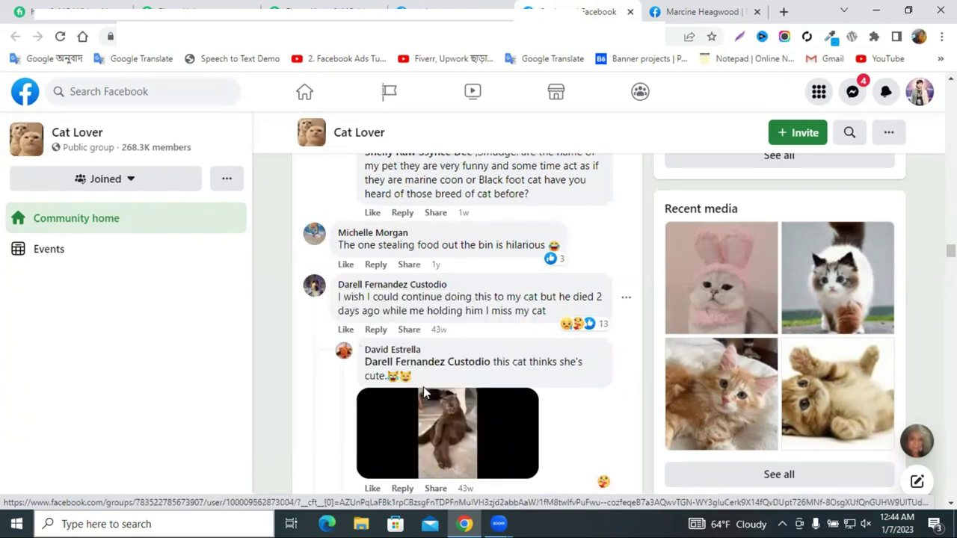
pyautogui.scroll(-8, 383, 316)
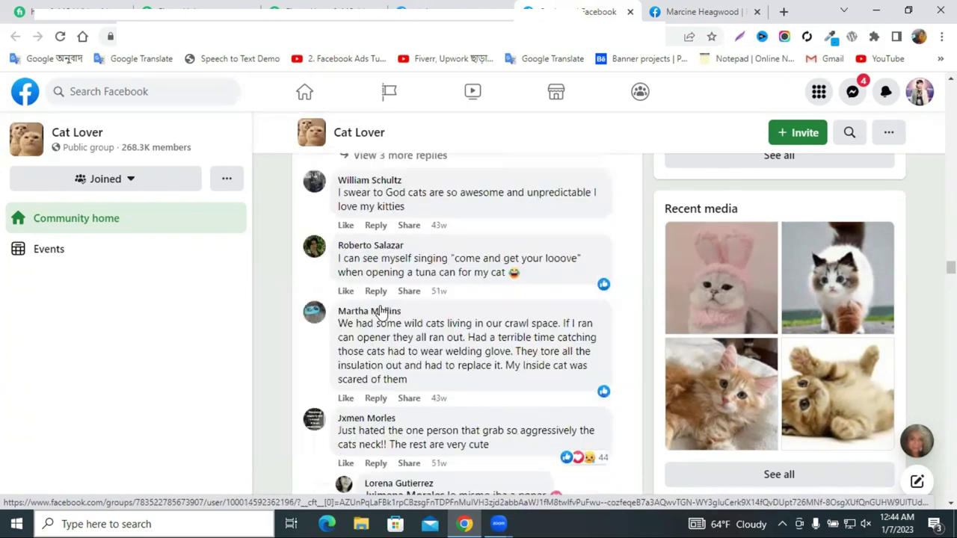
pyautogui.moveTo(359, 187)
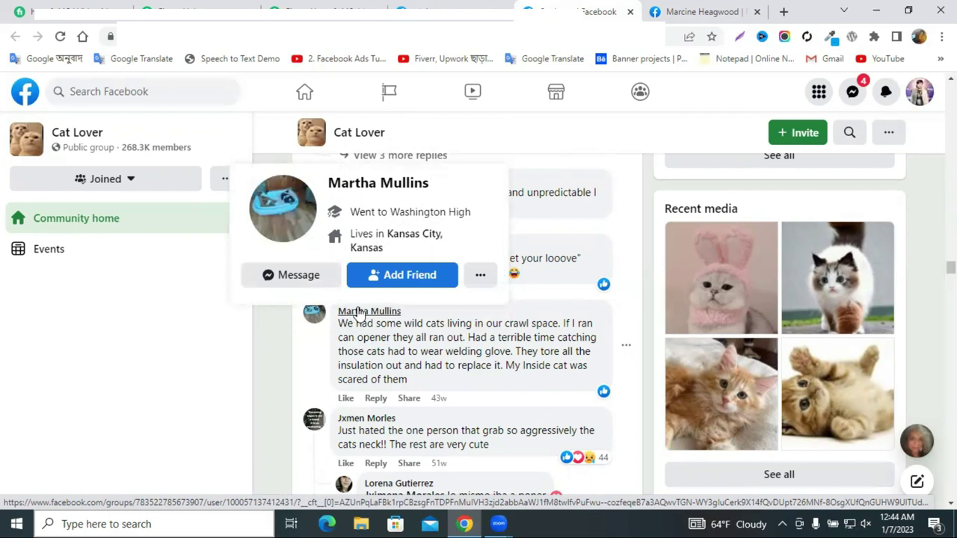
pyautogui.scroll(-1, 358, 423)
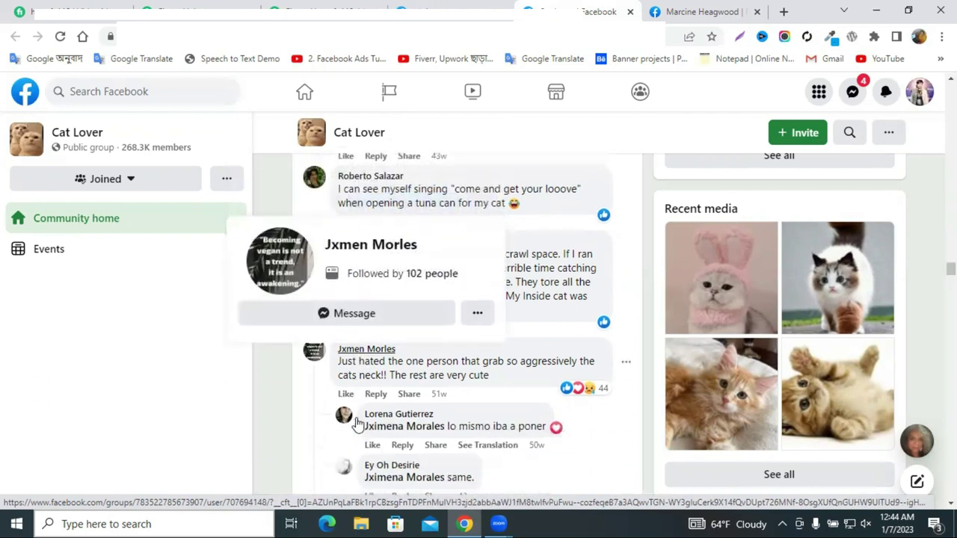
pyautogui.scroll(-1, 384, 401)
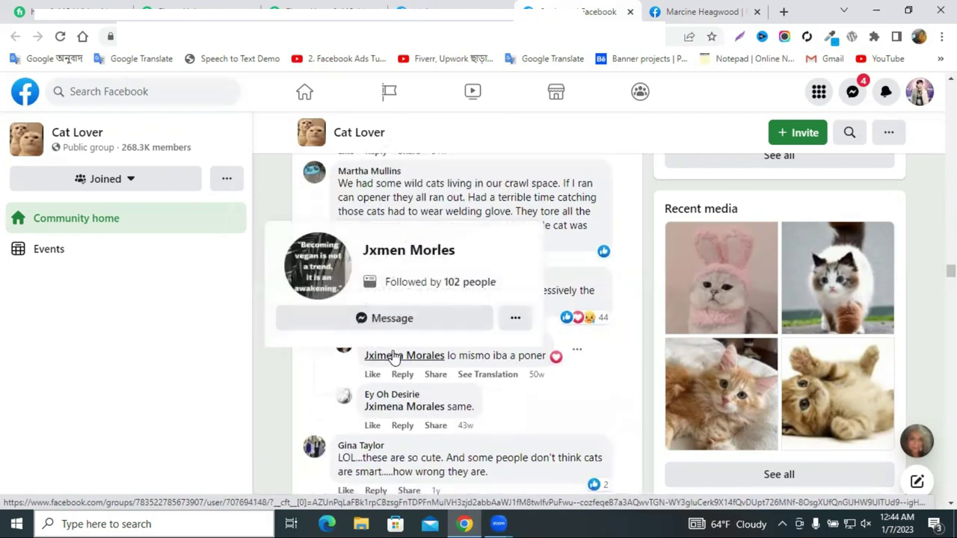
pyautogui.scroll(-3, 394, 359)
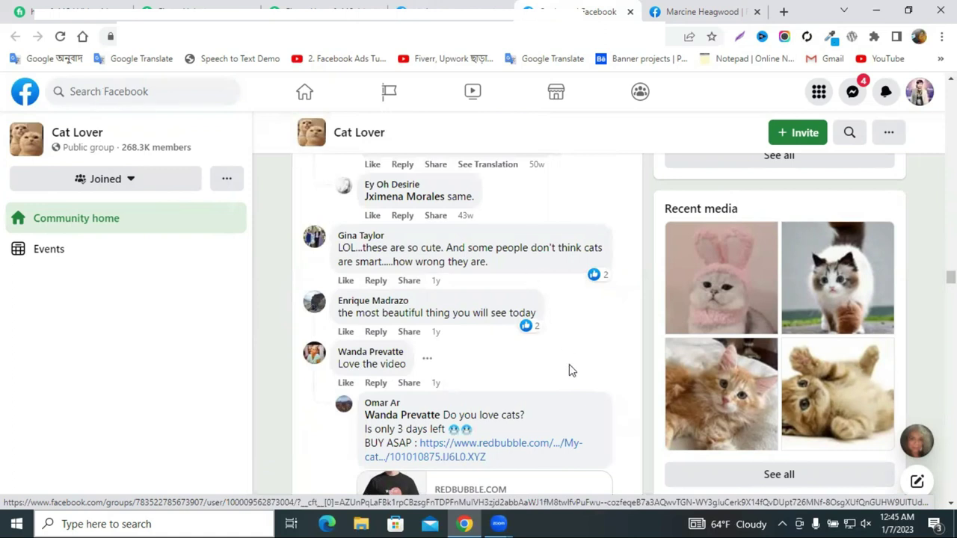
# Read further down the comments, examining the replies that promote the Redbubble "My cat is my valentine" t-shirt.
pyautogui.scroll(-4, 565, 366)
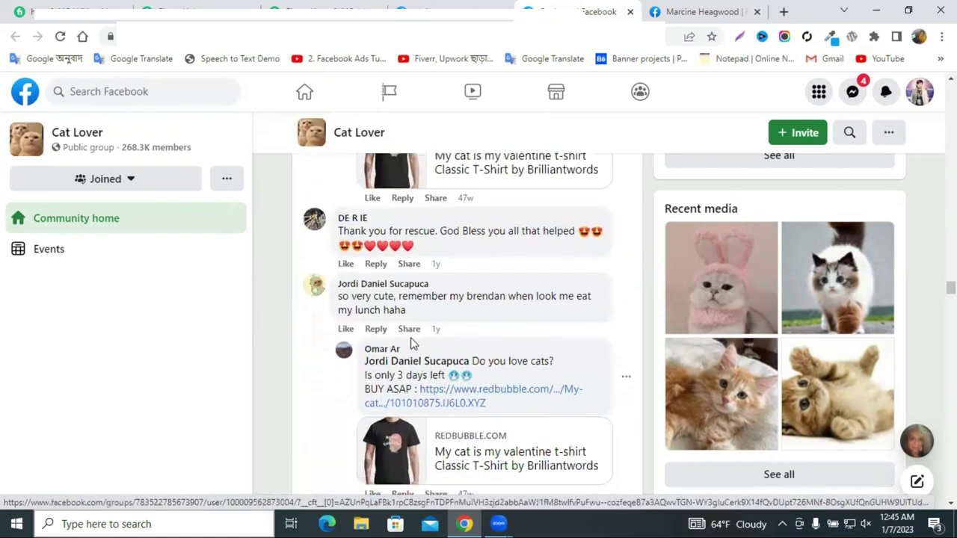
pyautogui.scroll(-4, 412, 341)
pyautogui.scroll(-2, 410, 340)
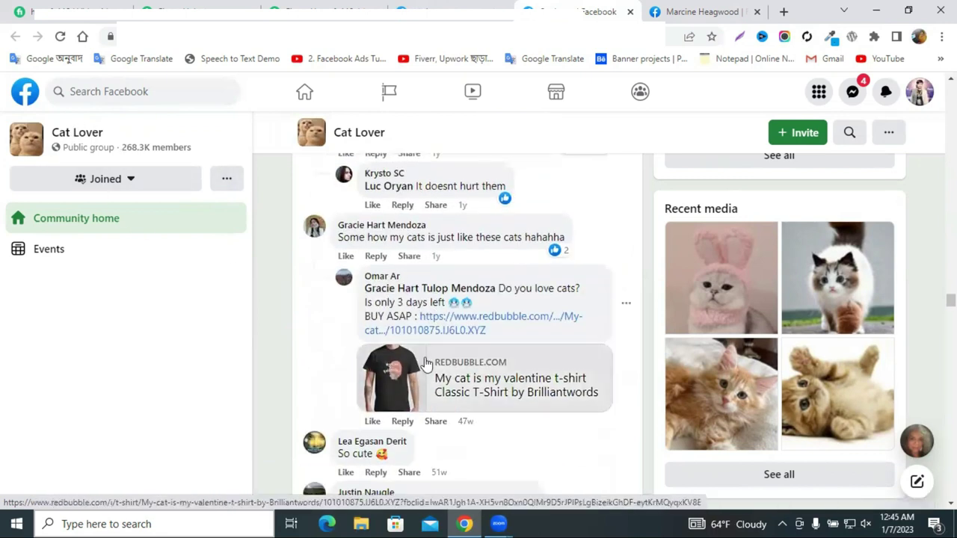
pyautogui.scroll(-2, 440, 288)
pyautogui.scroll(2, 437, 292)
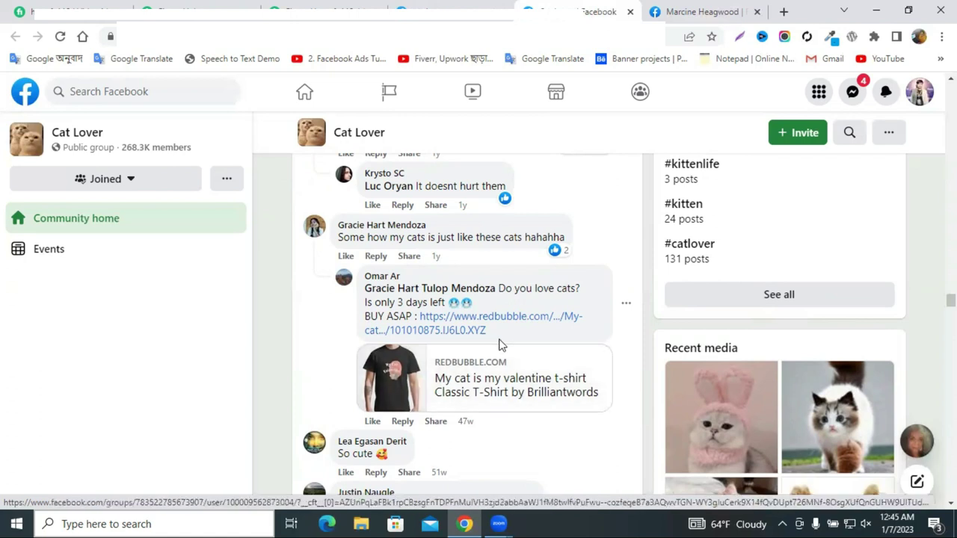
pyautogui.scroll(-1, 501, 374)
pyautogui.scroll(-1, 501, 387)
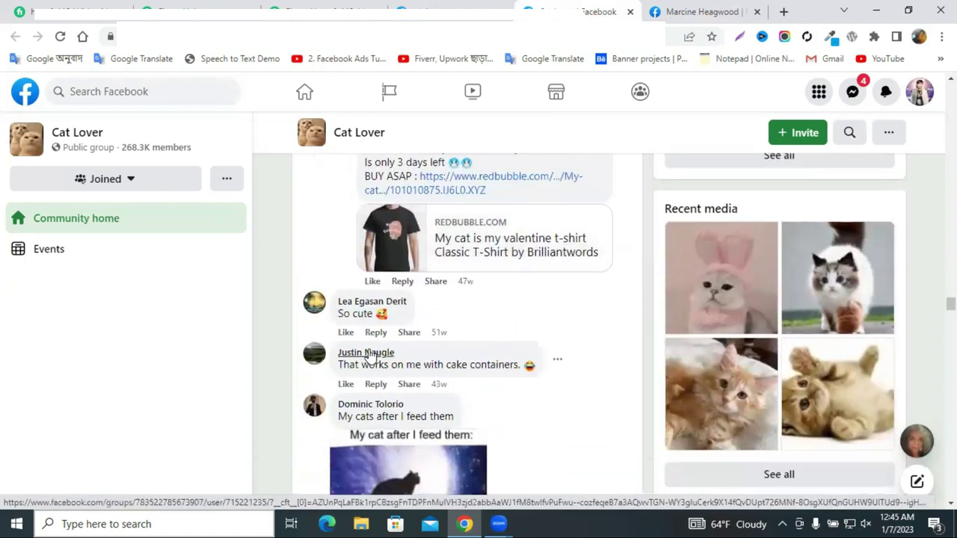
# Open the group profile of the commenter who mentioned cake containers, and close the previously reviewed commenter's profile.
pyautogui.moveTo(363, 359)
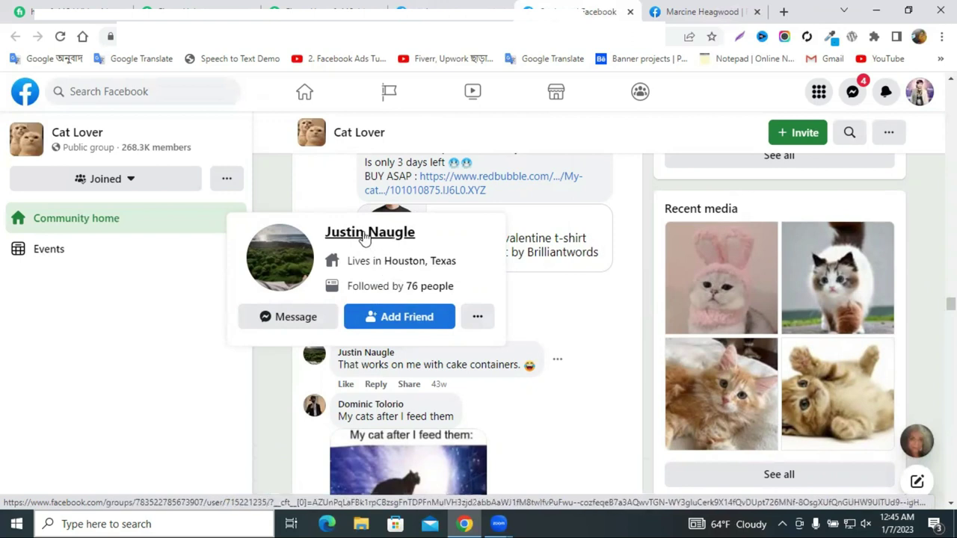
pyautogui.click(738, 15)
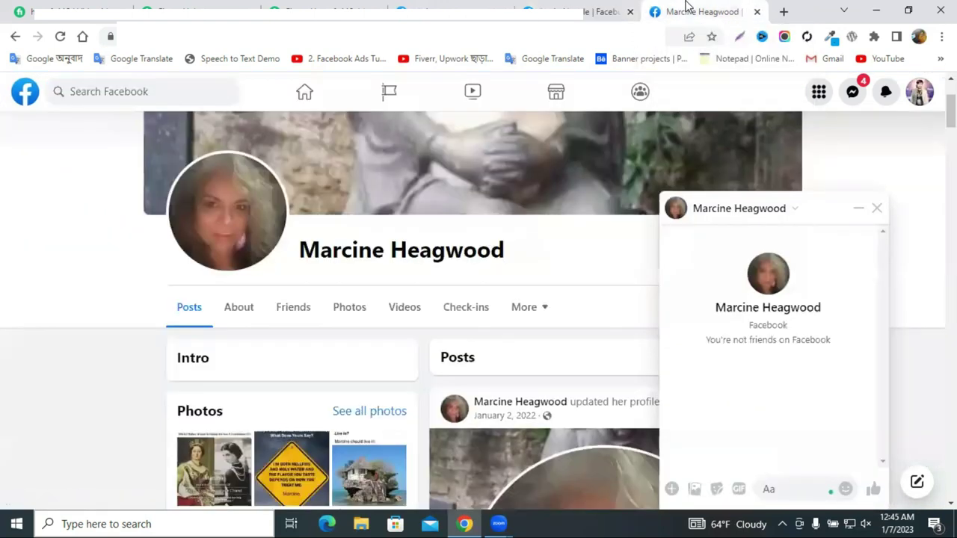
pyautogui.click(756, 13)
pyautogui.scroll(-1, 524, 359)
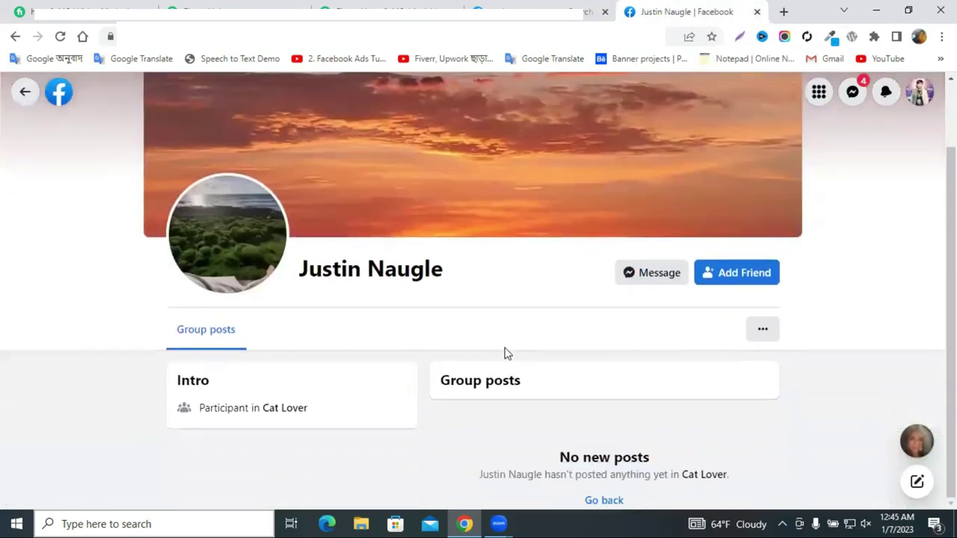
# Open a message chat with this commenter from the group profile.
pyautogui.click(678, 275)
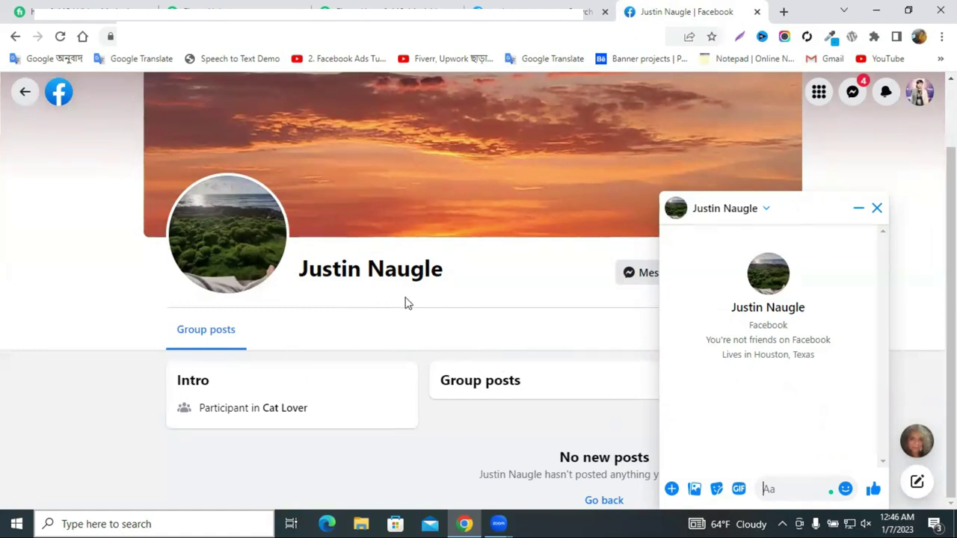
pyautogui.scroll(1, 474, 372)
pyautogui.scroll(-1, 474, 372)
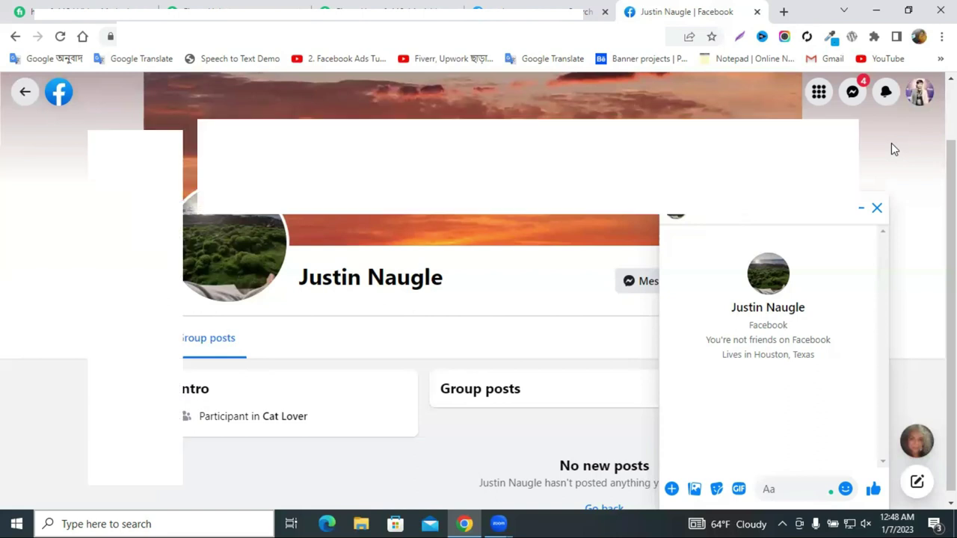
# Switch to the Fiverr orders page and review the client's completed orders, due dates, totals and tips.
pyautogui.click(401, 6)
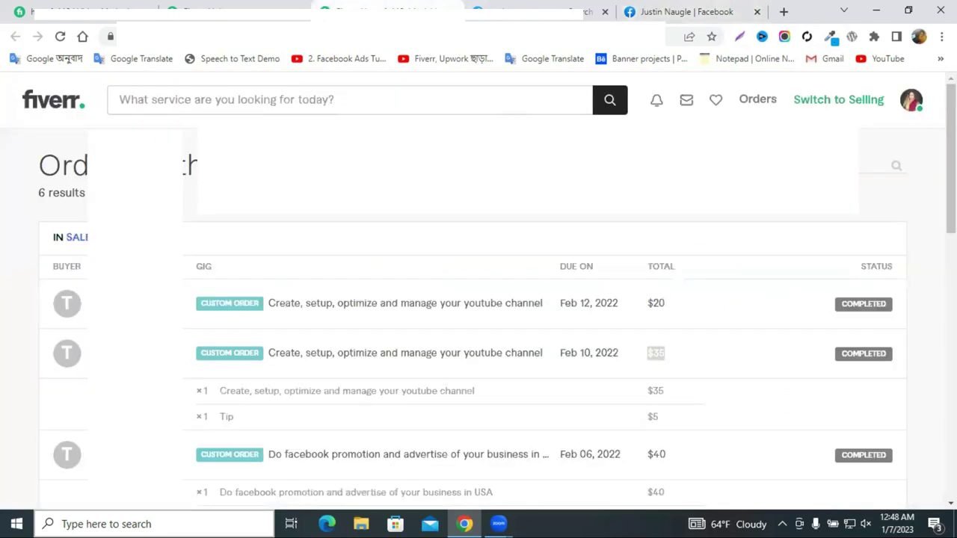
pyautogui.scroll(-5, 620, 292)
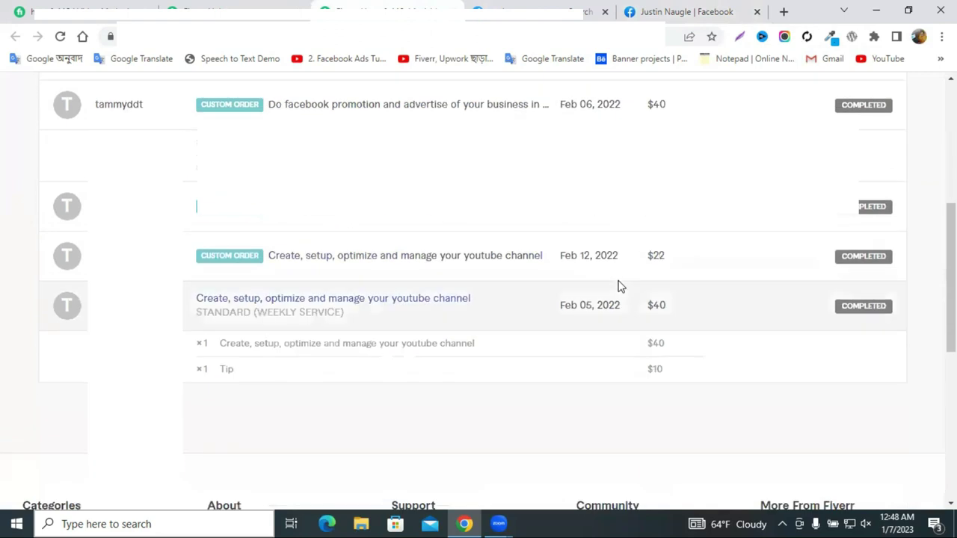
pyautogui.scroll(1, 618, 286)
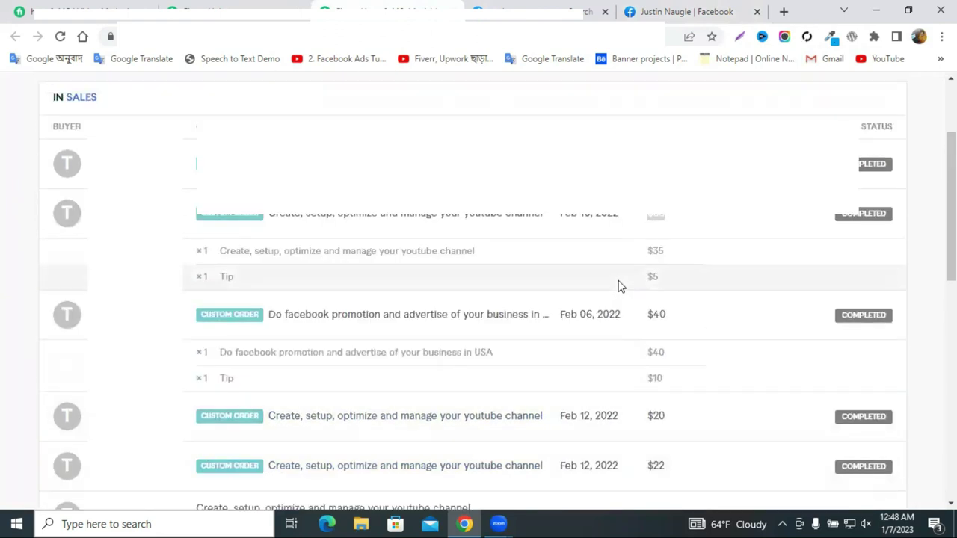
pyautogui.scroll(1, 619, 286)
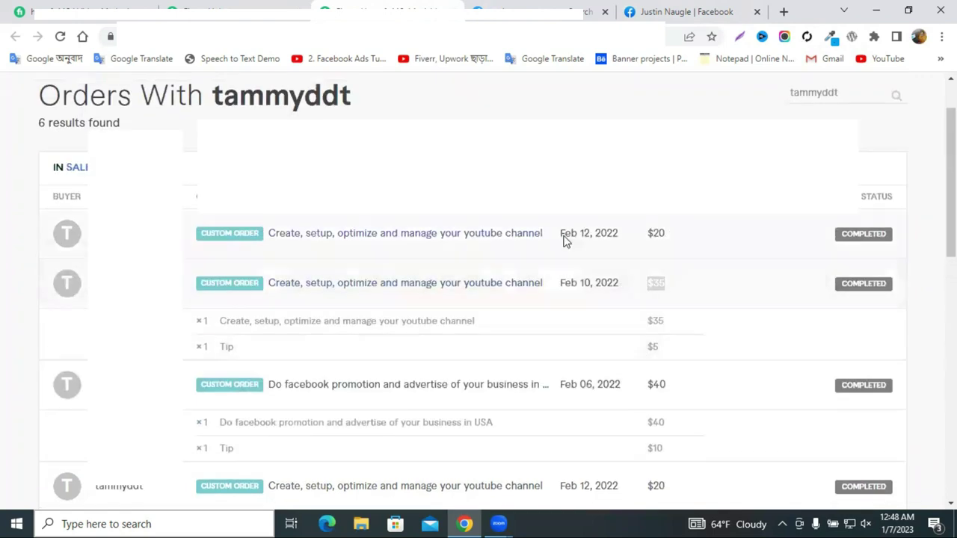
pyautogui.scroll(-2, 490, 293)
pyautogui.scroll(-2, 490, 294)
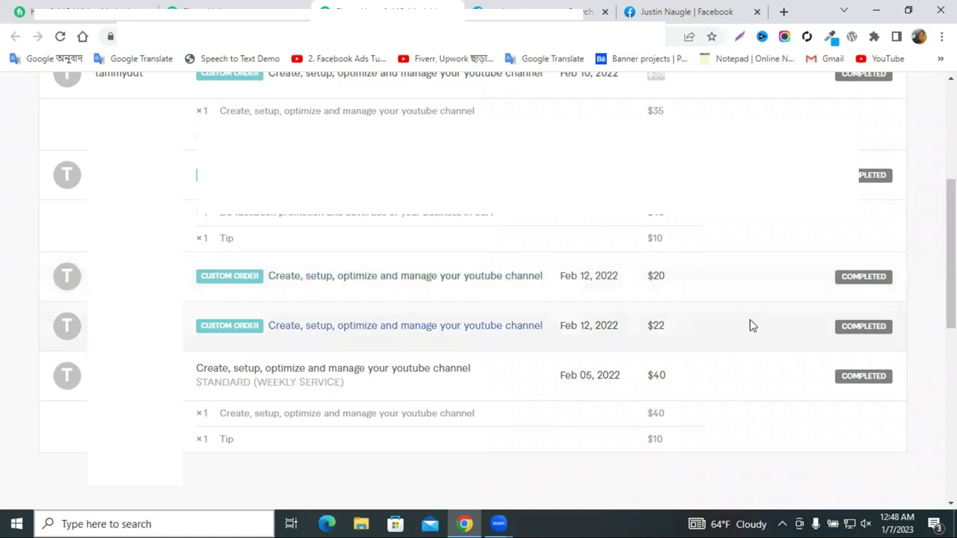
pyautogui.scroll(2, 752, 322)
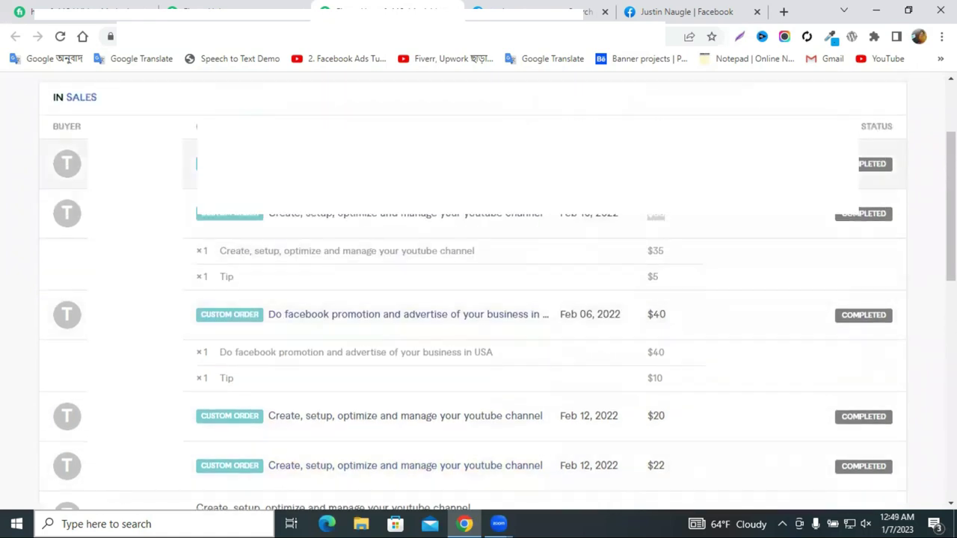
pyautogui.scroll(-1, 479, 292)
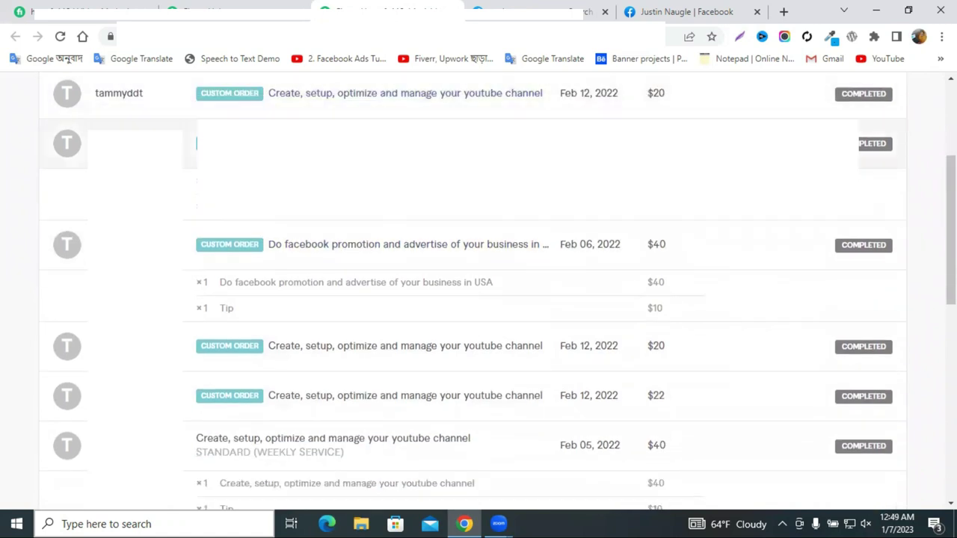